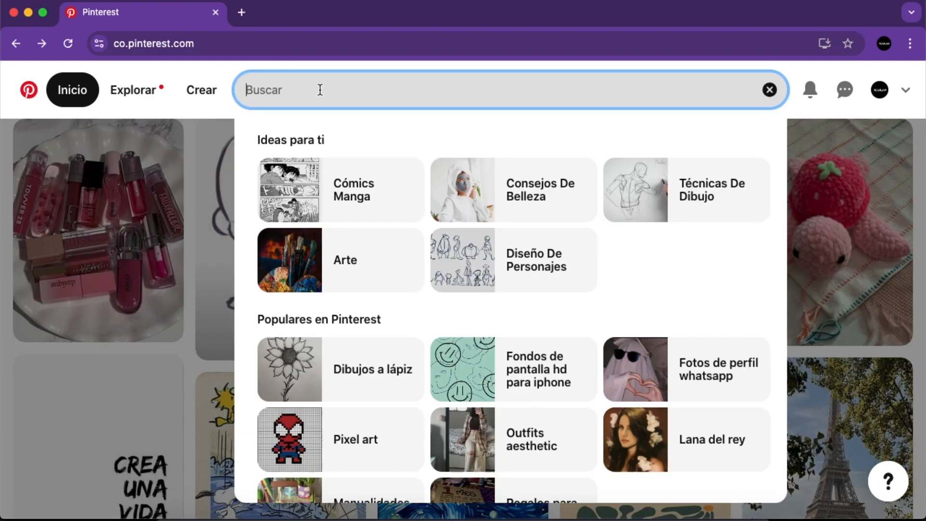
- Search Pinterest for "logos" and browse the resulting pins for inspiration
{"action": "type", "text": "logo"}
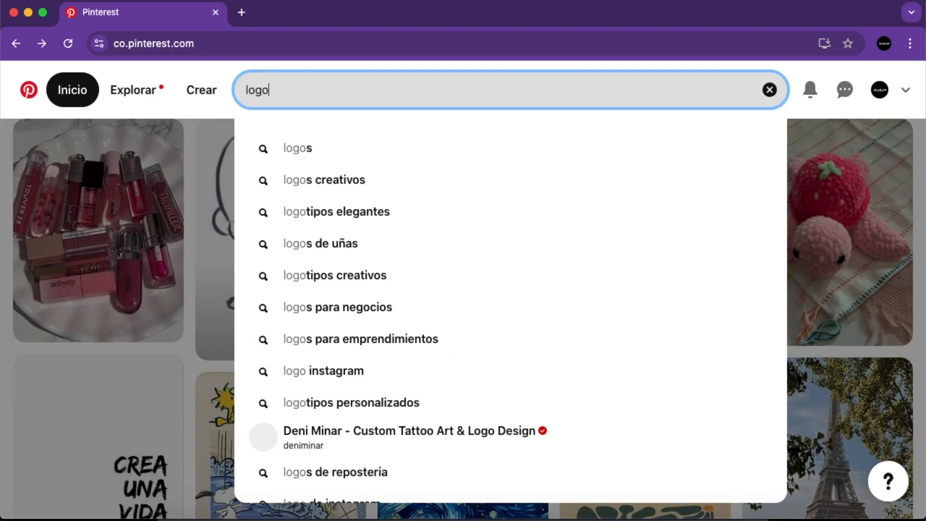
{"action": "type", "text": "s"}
{"action": "key", "text": "Return"}
{"action": "scroll", "coordinate": [542, 226], "scroll_direction": "down", "scroll_amount": 1}
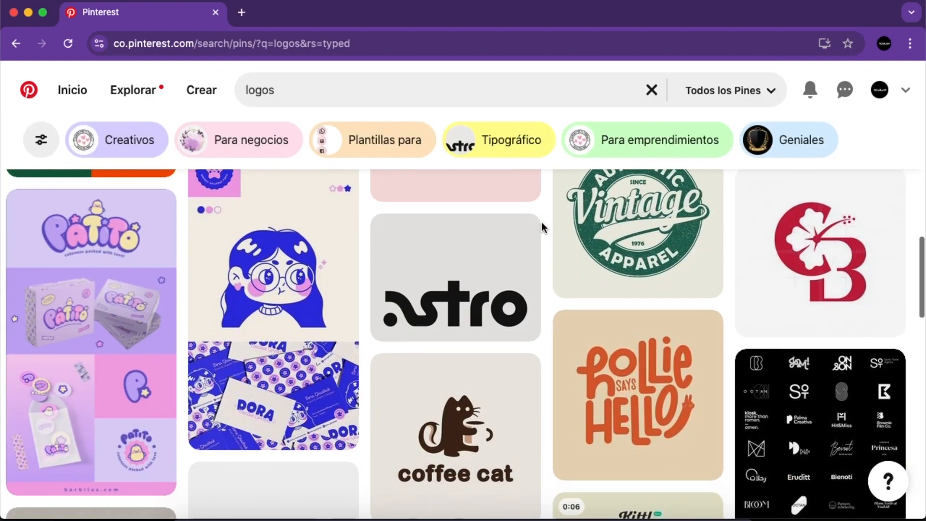
{"action": "scroll", "coordinate": [542, 226], "scroll_direction": "down", "scroll_amount": 6}
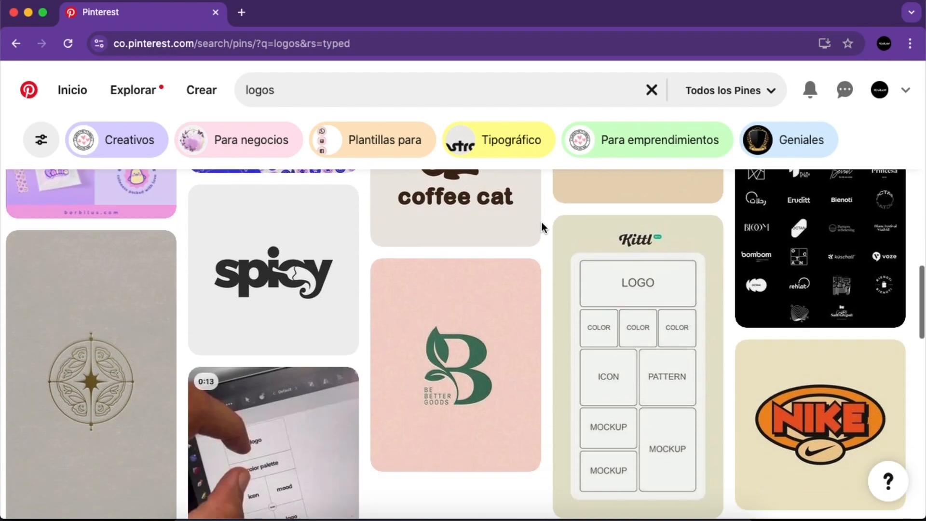
{"action": "scroll", "coordinate": [542, 223], "scroll_direction": "down", "scroll_amount": 4}
- Search for "diseños minimalistas" and look through the pins for a simple line drawing
{"action": "left_click", "coordinate": [463, 93]}
{"action": "type", "text": "diseños m"}
{"action": "key", "text": "BackSpace"}
{"action": "type", "text": "minimalistas"}
{"action": "key", "text": "Return"}
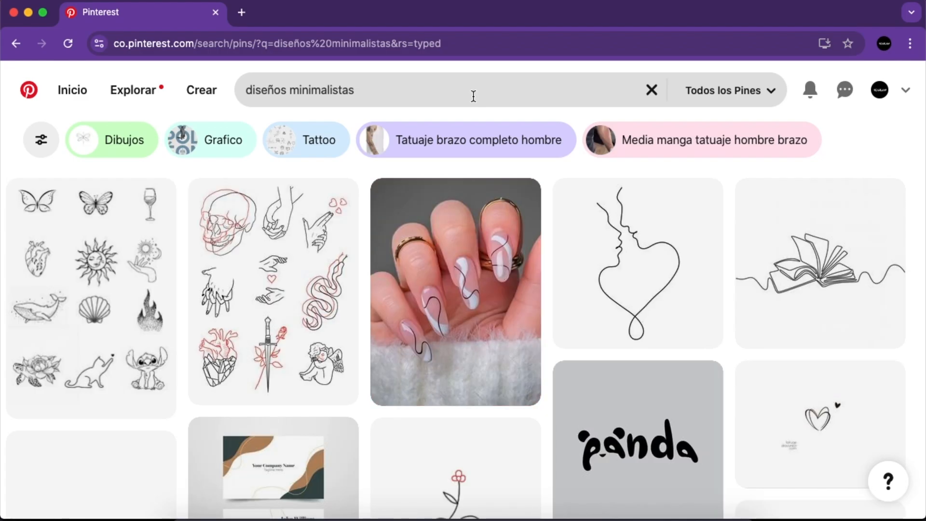
{"action": "scroll", "coordinate": [546, 288], "scroll_direction": "down", "scroll_amount": 7}
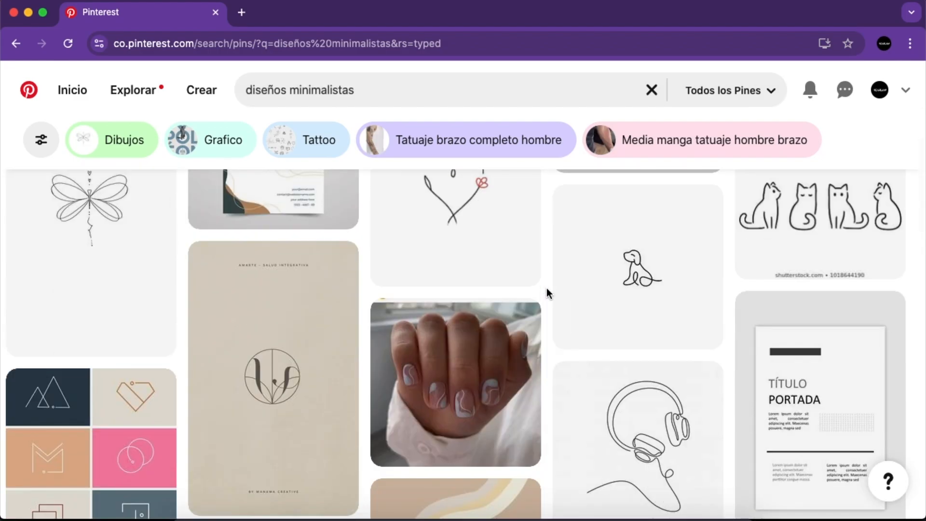
{"action": "scroll", "coordinate": [546, 288], "scroll_direction": "down", "scroll_amount": 6}
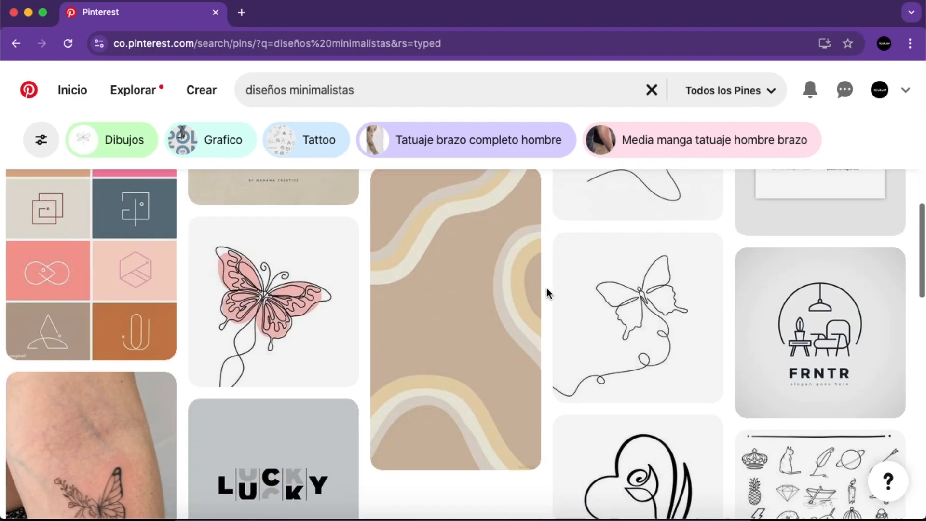
{"action": "scroll", "coordinate": [546, 288], "scroll_direction": "down", "scroll_amount": 15}
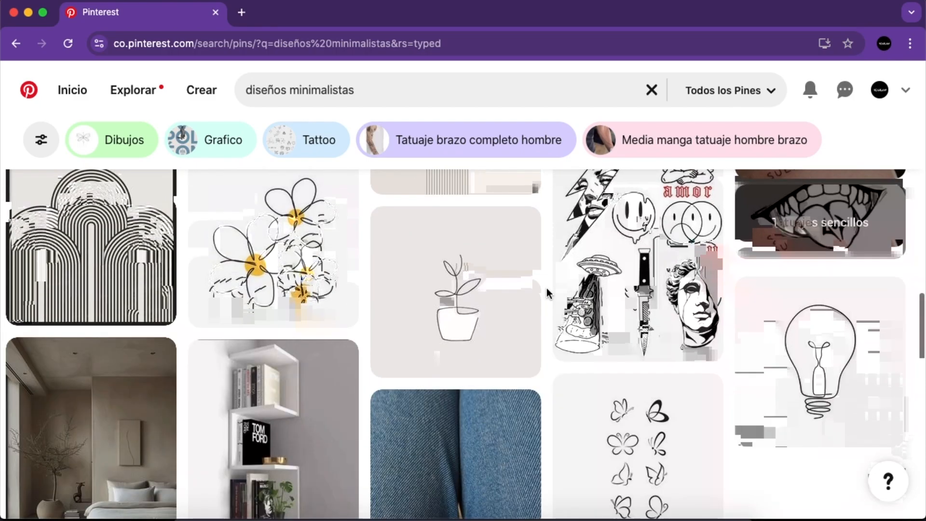
{"action": "scroll", "coordinate": [546, 287], "scroll_direction": "down", "scroll_amount": 2}
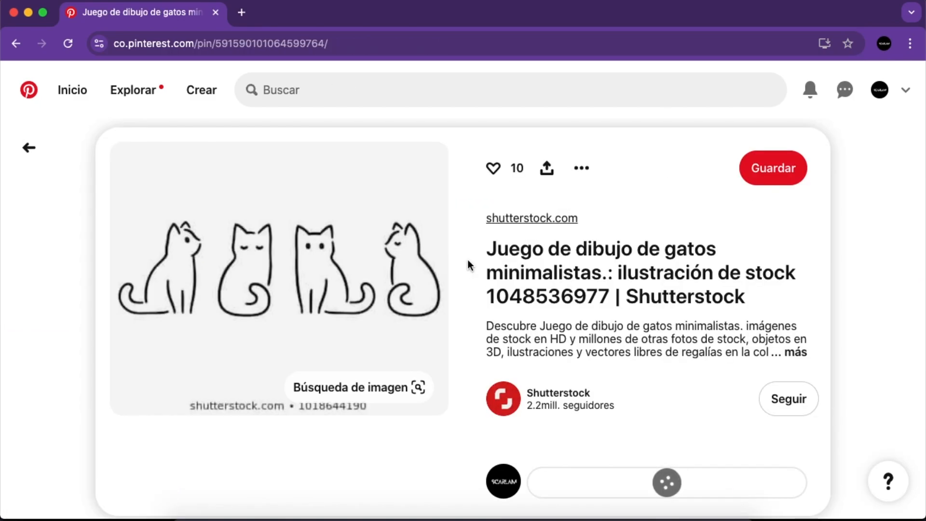
- Among the pins related to the minimalist cat set, open the drawing of four line-art cats and save it
{"action": "scroll", "coordinate": [461, 275], "scroll_direction": "down", "scroll_amount": 4}
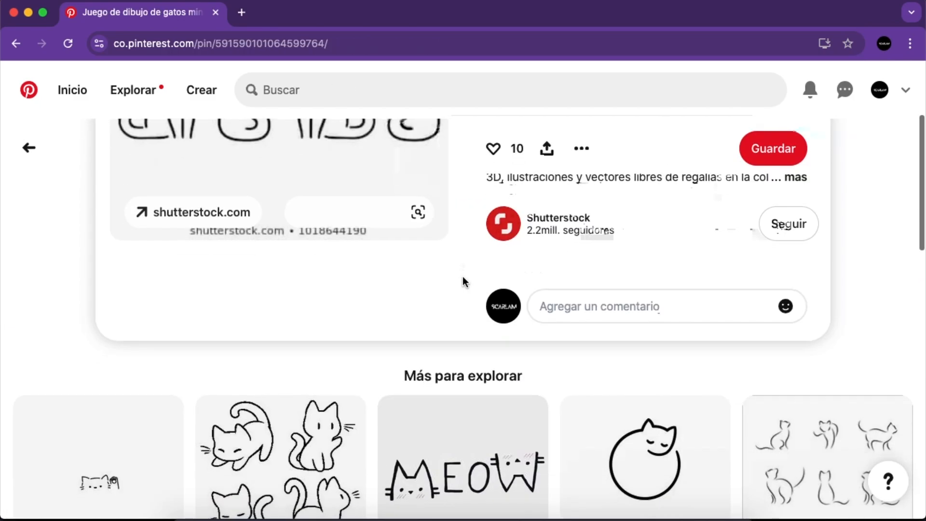
{"action": "scroll", "coordinate": [462, 277], "scroll_direction": "down", "scroll_amount": 4}
{"action": "scroll", "coordinate": [371, 229], "scroll_direction": "down", "scroll_amount": 1}
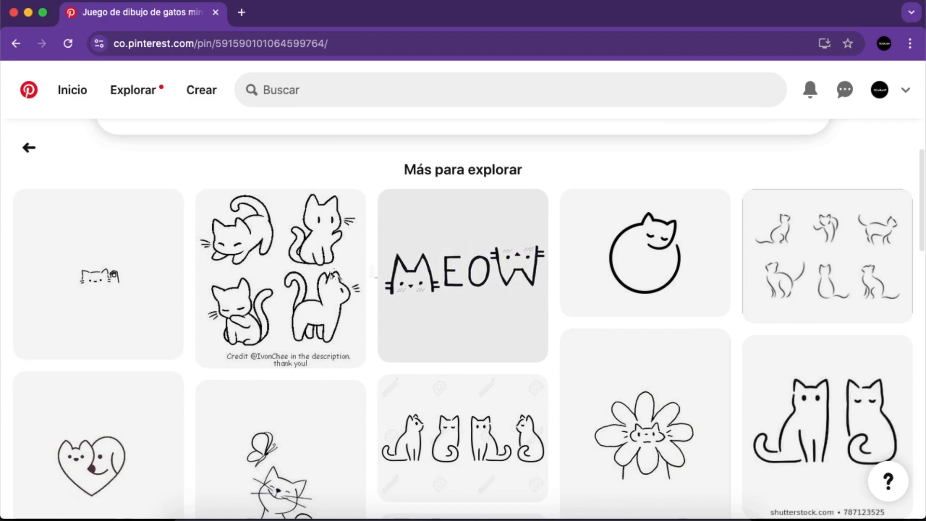
{"action": "left_click", "coordinate": [320, 271]}
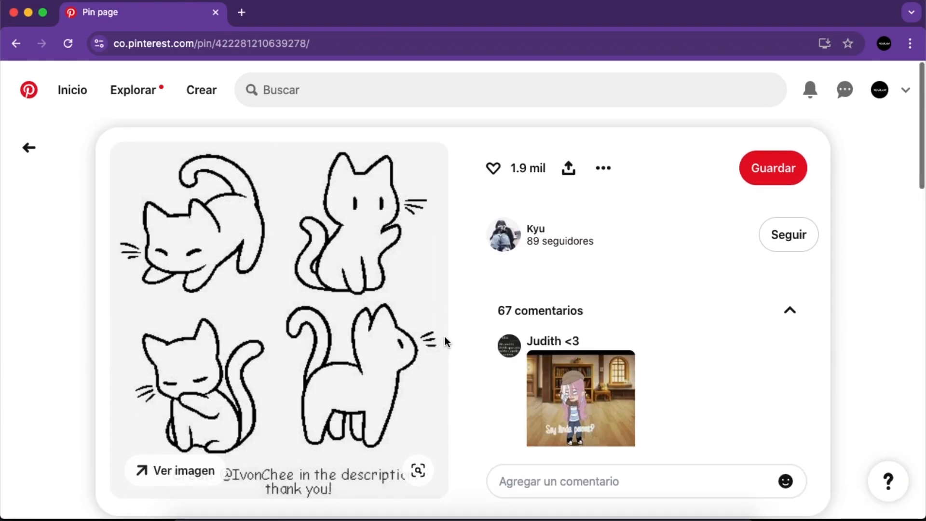
{"action": "scroll", "coordinate": [516, 284], "scroll_direction": "down", "scroll_amount": 1}
{"action": "left_click", "coordinate": [761, 149]}
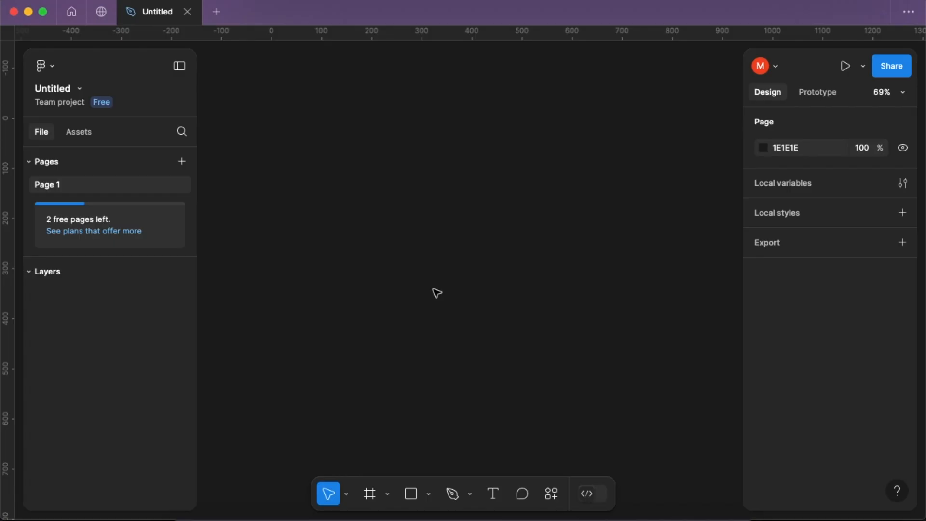
- Switch to Figma and paste the four-cat drawing onto Page 1 of the untitled design file
{"action": "key", "text": "super+v"}
- With the Pen tool, trace the crouching cat's right ear and the line between the ears in straight segments, starting at the ear line's lower end
{"action": "left_click", "coordinate": [451, 493]}
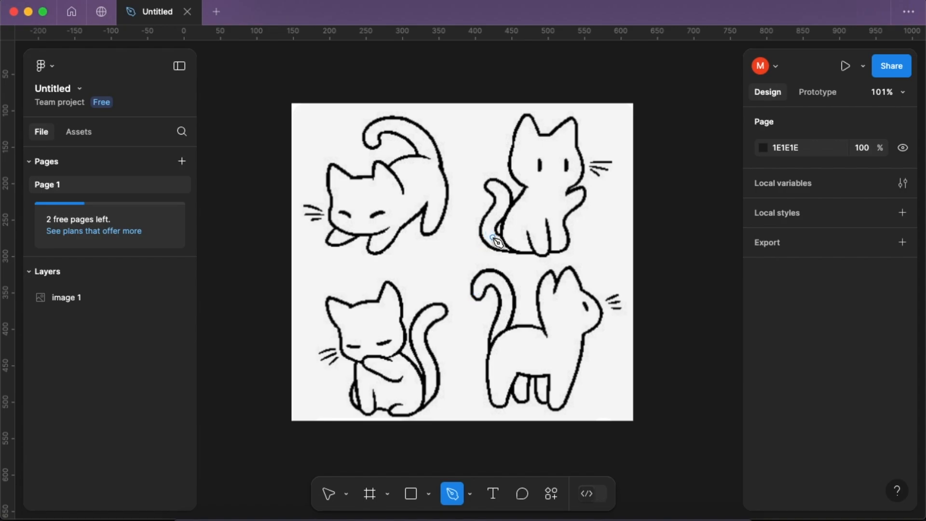
{"action": "scroll", "coordinate": [385, 230], "scroll_direction": "up", "scroll_amount": 10}
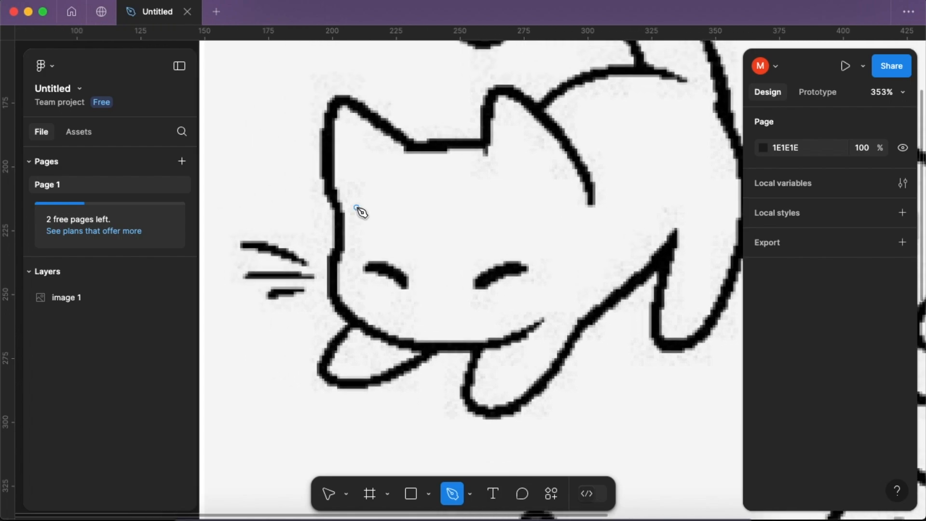
{"action": "left_click", "coordinate": [353, 248]}
{"action": "key", "text": "super+z"}
{"action": "scroll", "coordinate": [600, 207], "scroll_direction": "up", "scroll_amount": 1}
{"action": "scroll", "coordinate": [596, 206], "scroll_direction": "right", "scroll_amount": 1}
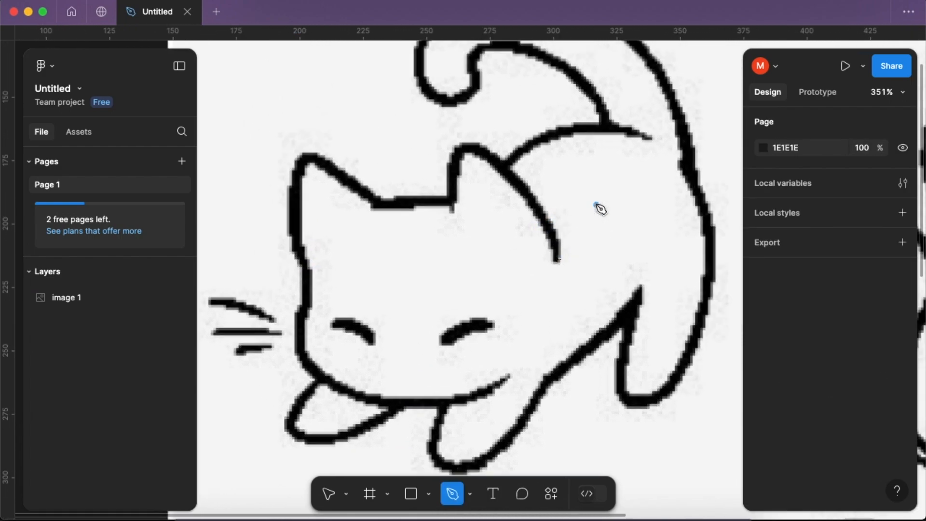
{"action": "left_click", "coordinate": [557, 261]}
{"action": "left_click", "coordinate": [467, 146]}
{"action": "left_click", "coordinate": [450, 201]}
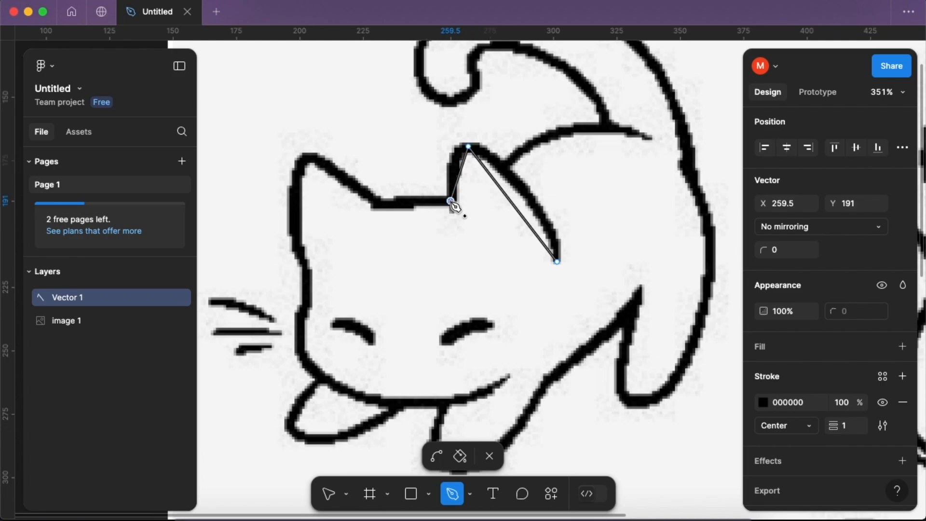
{"action": "left_click", "coordinate": [380, 206]}
- Continue the path over the left ear, down the cheek and to the open end of the chin line, and finish it
{"action": "left_click", "coordinate": [309, 157]}
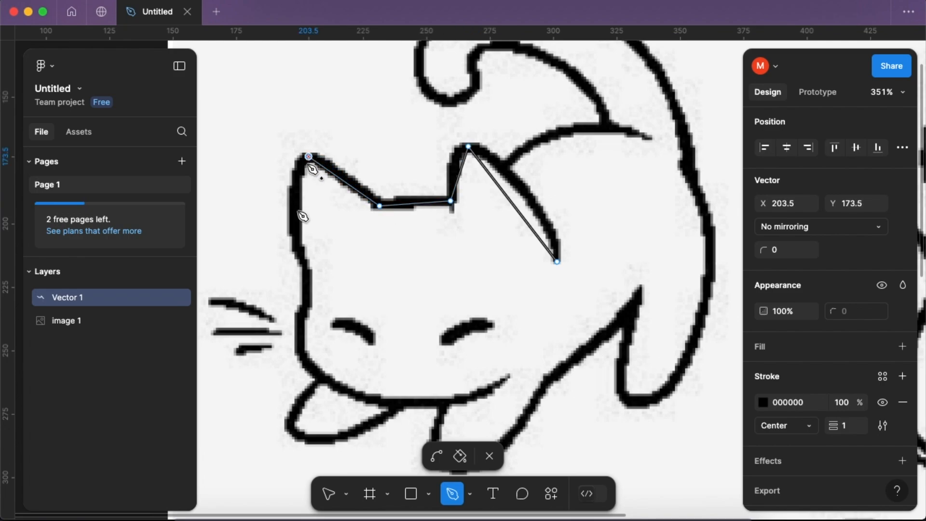
{"action": "left_click", "coordinate": [304, 267]}
{"action": "left_click", "coordinate": [300, 349]}
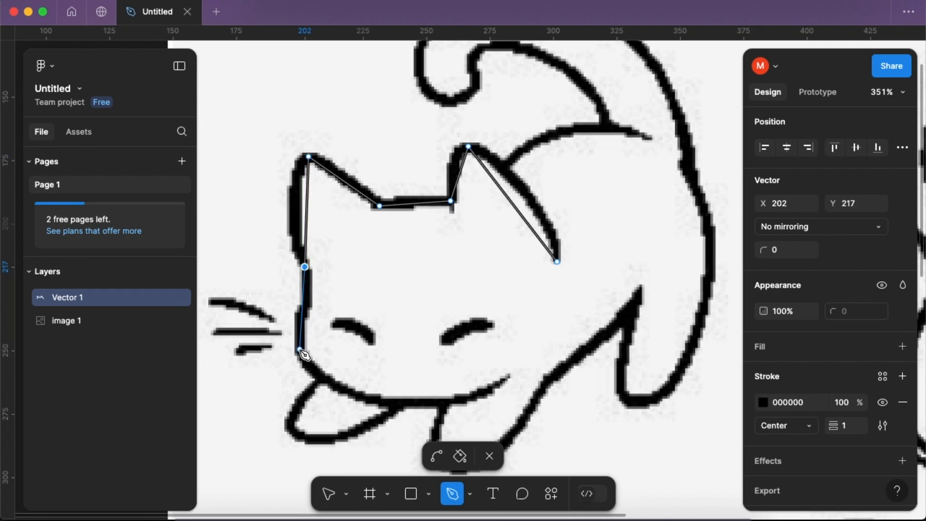
{"action": "left_click", "coordinate": [305, 310]}
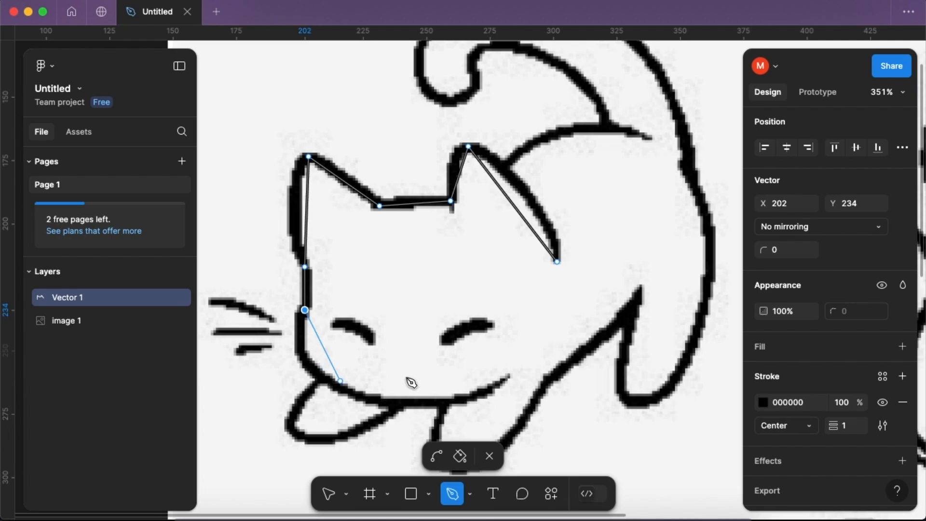
{"action": "left_click", "coordinate": [506, 375]}
{"action": "left_click_drag", "start_coordinate": [507, 378], "coordinate": [503, 418]}
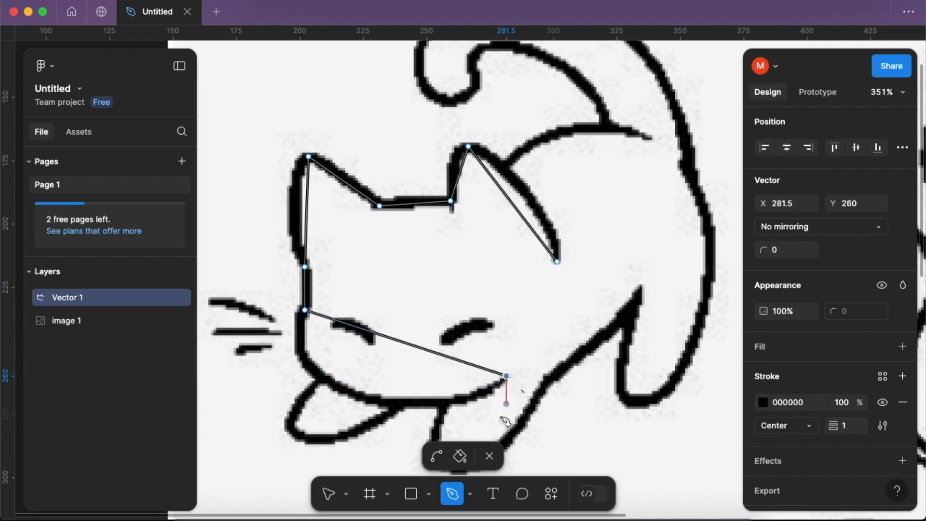
{"action": "left_click", "coordinate": [491, 456]}
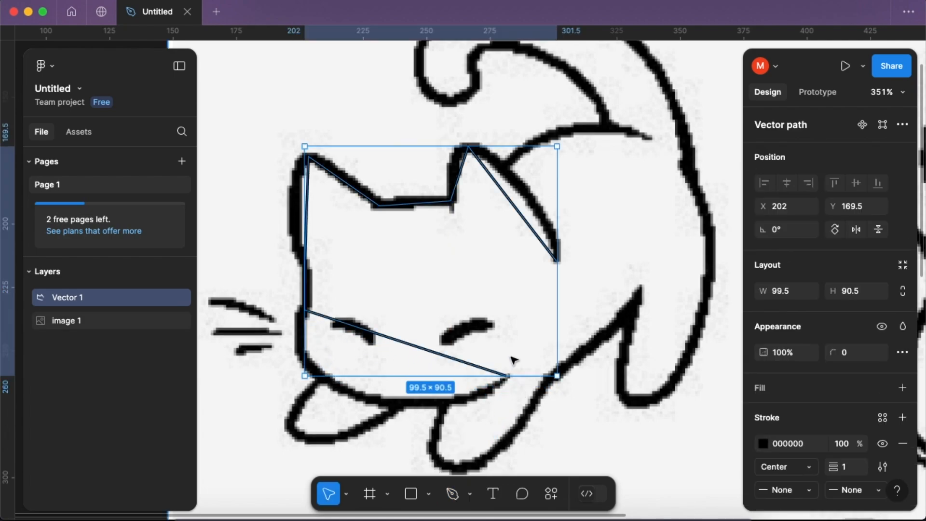
- Reopen the head path for editing and bend its chin segment with the Bend tool to follow the cat's jaw
{"action": "double_click", "coordinate": [459, 359]}
{"action": "left_click", "coordinate": [437, 456]}
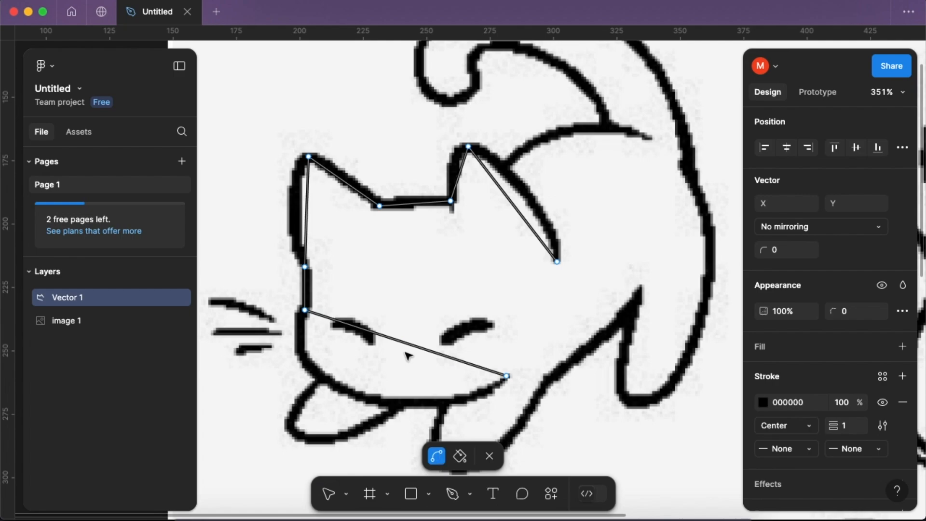
{"action": "left_click_drag", "start_coordinate": [399, 342], "coordinate": [420, 428]}
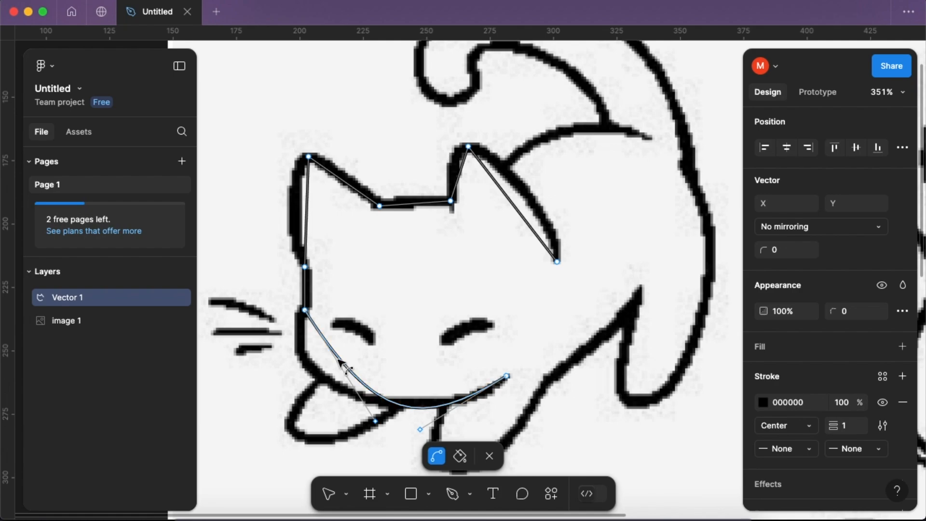
{"action": "left_click_drag", "start_coordinate": [343, 365], "coordinate": [312, 363]}
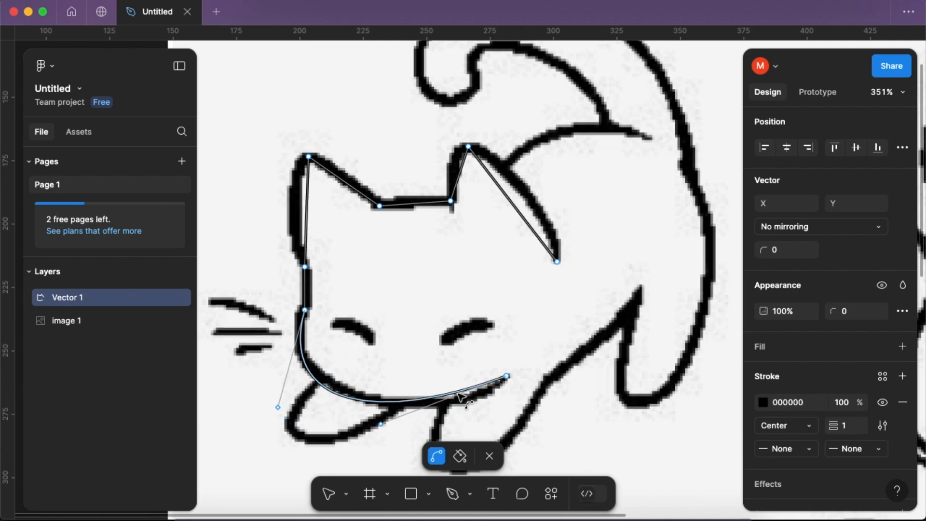
{"action": "left_click_drag", "start_coordinate": [474, 396], "coordinate": [478, 393]}
{"action": "left_click_drag", "start_coordinate": [324, 364], "coordinate": [310, 363]}
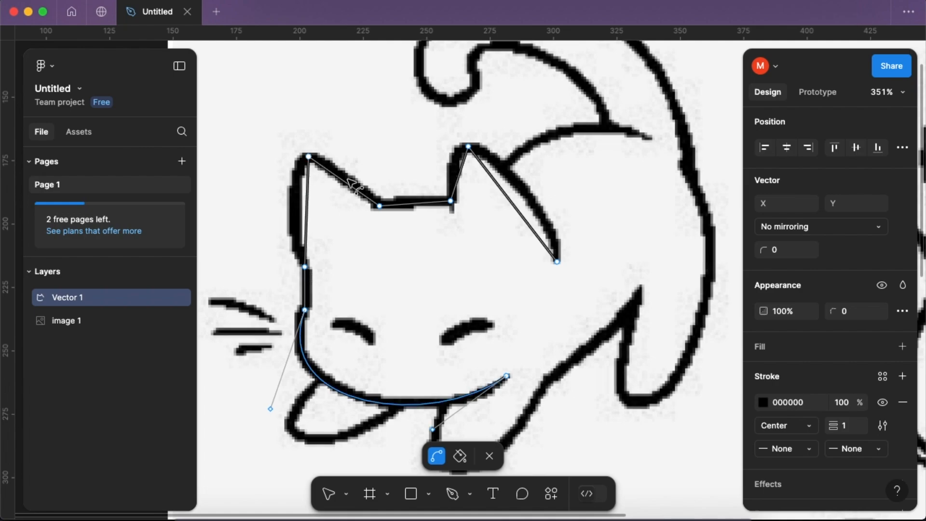
- Curve the right ear's segments and adjust the handles at its tip and lower end to match the drawn ear
{"action": "left_click_drag", "start_coordinate": [512, 206], "coordinate": [527, 195]}
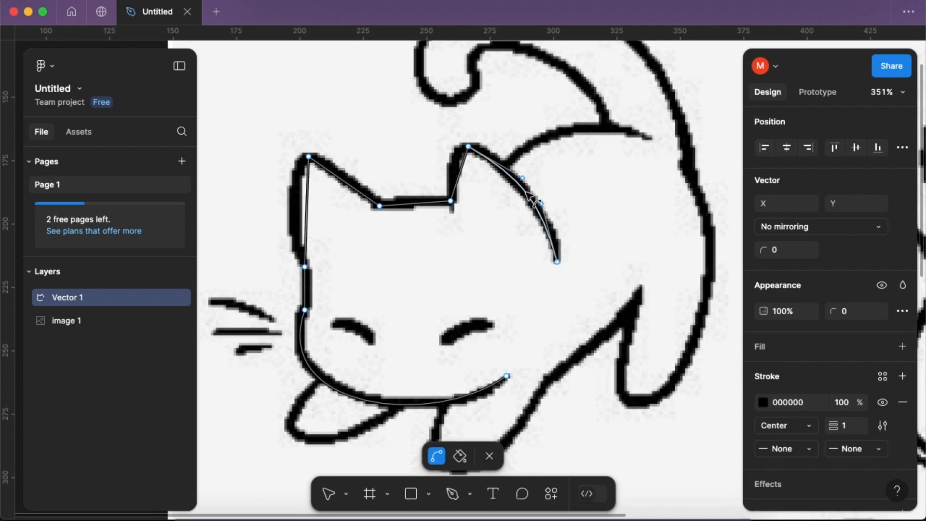
{"action": "left_click_drag", "start_coordinate": [468, 146], "coordinate": [478, 177]}
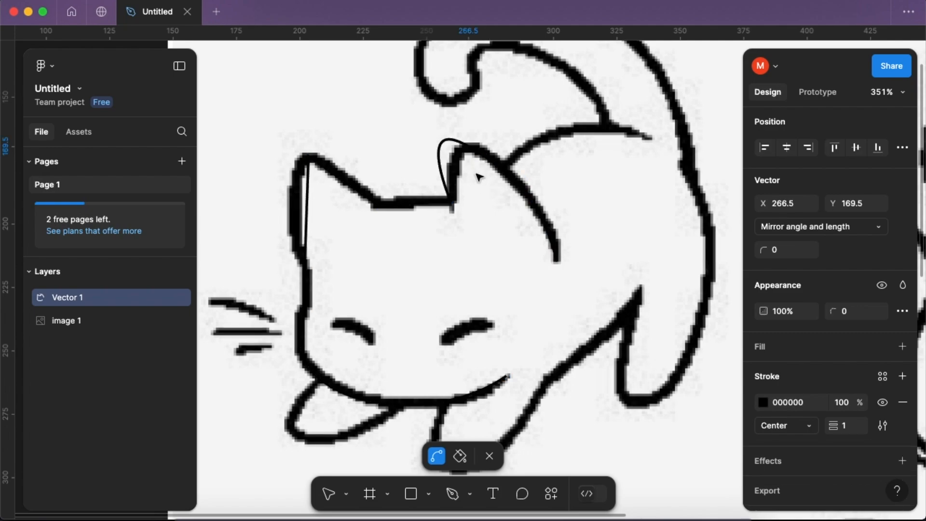
{"action": "left_click_drag", "start_coordinate": [445, 149], "coordinate": [443, 140]}
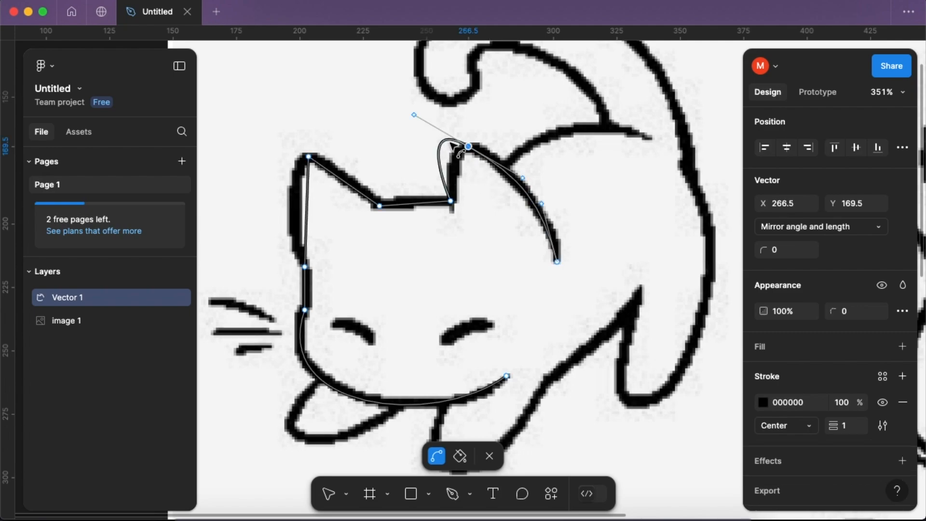
{"action": "left_click_drag", "start_coordinate": [522, 178], "coordinate": [485, 147]}
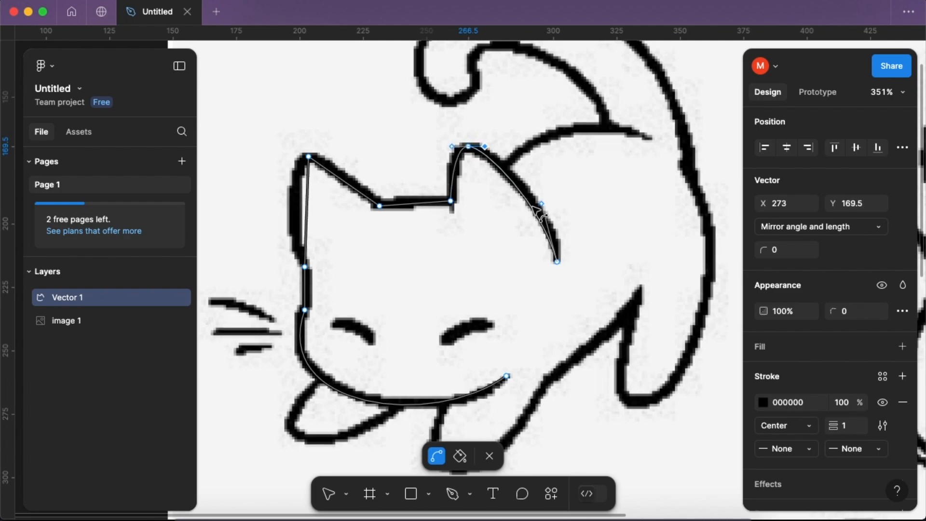
{"action": "left_click_drag", "start_coordinate": [542, 205], "coordinate": [554, 206]}
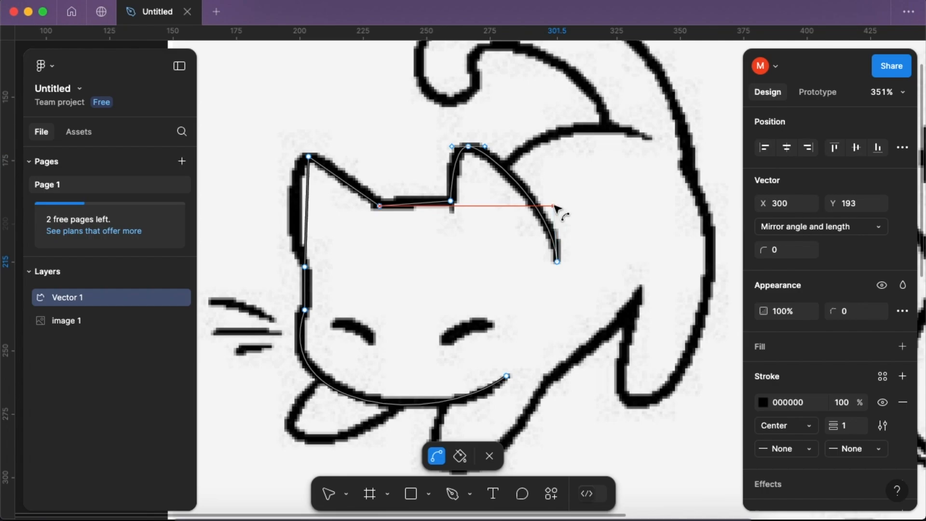
- Bend the segment between the two ears slightly upward to follow the top of the cat's head
{"action": "scroll", "coordinate": [420, 202], "scroll_direction": "up", "scroll_amount": 5, "text": "ctrl"}
{"action": "left_click", "coordinate": [409, 199]}
{"action": "left_click_drag", "start_coordinate": [409, 199], "coordinate": [411, 205]}
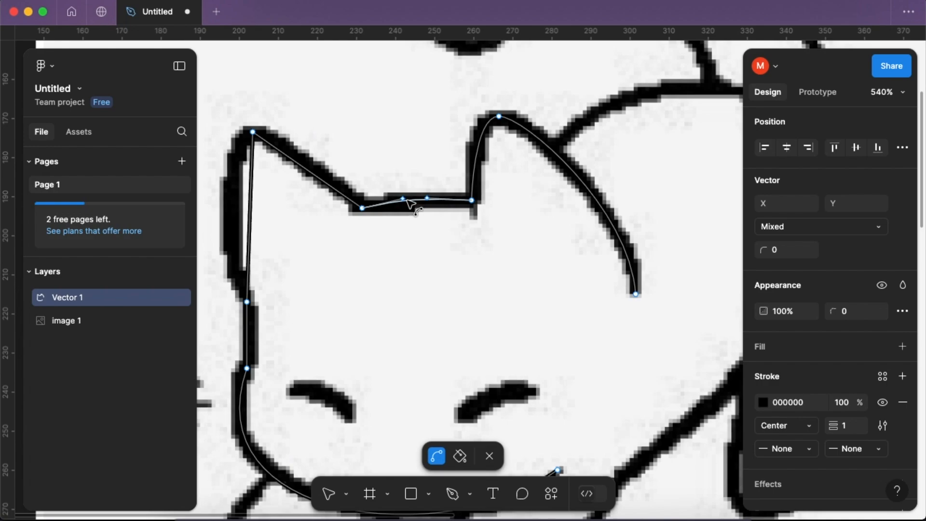
- Curve the left ear's tip and outer side, and bend the short cheek segment below it along the drawn outline
{"action": "scroll", "coordinate": [340, 212], "scroll_direction": "left", "scroll_amount": 3}
{"action": "scroll", "coordinate": [337, 198], "scroll_direction": "up", "scroll_amount": 1}
{"action": "left_click_drag", "start_coordinate": [307, 142], "coordinate": [338, 144]}
{"action": "left_click_drag", "start_coordinate": [296, 254], "coordinate": [290, 250]}
{"action": "scroll", "coordinate": [309, 285], "scroll_direction": "down", "scroll_amount": 1}
{"action": "left_click_drag", "start_coordinate": [299, 312], "coordinate": [297, 312]}
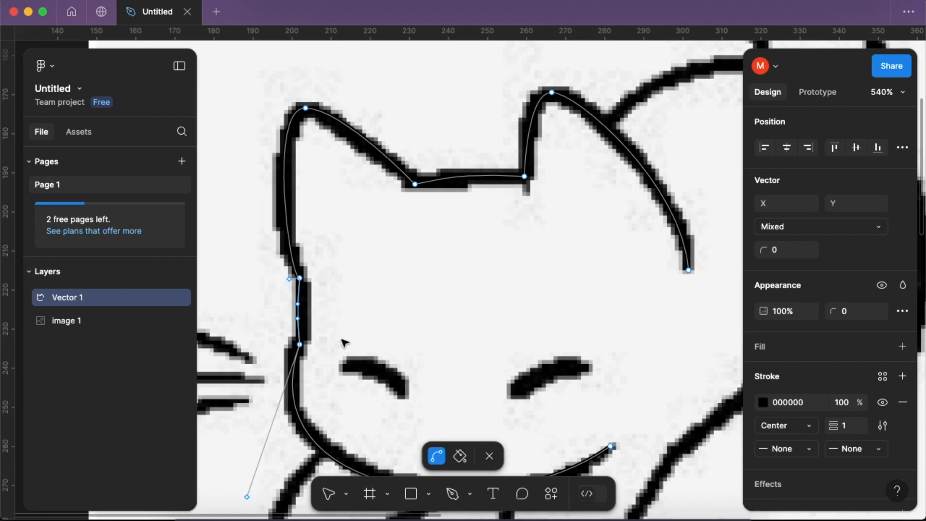
- Set the head path's stroke weight to 3 and leave vector editing
{"action": "scroll", "coordinate": [345, 343], "scroll_direction": "down", "scroll_amount": 5}
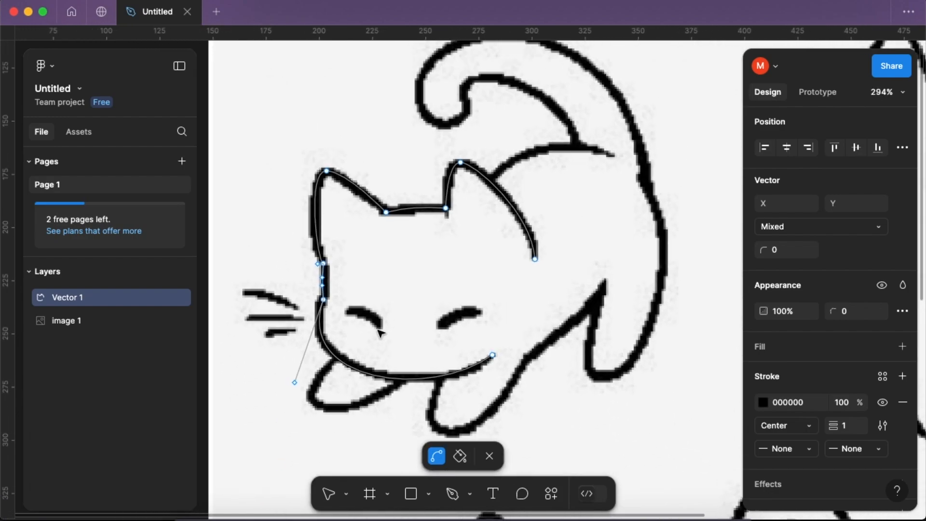
{"action": "scroll", "coordinate": [378, 330], "scroll_direction": "up", "scroll_amount": 1}
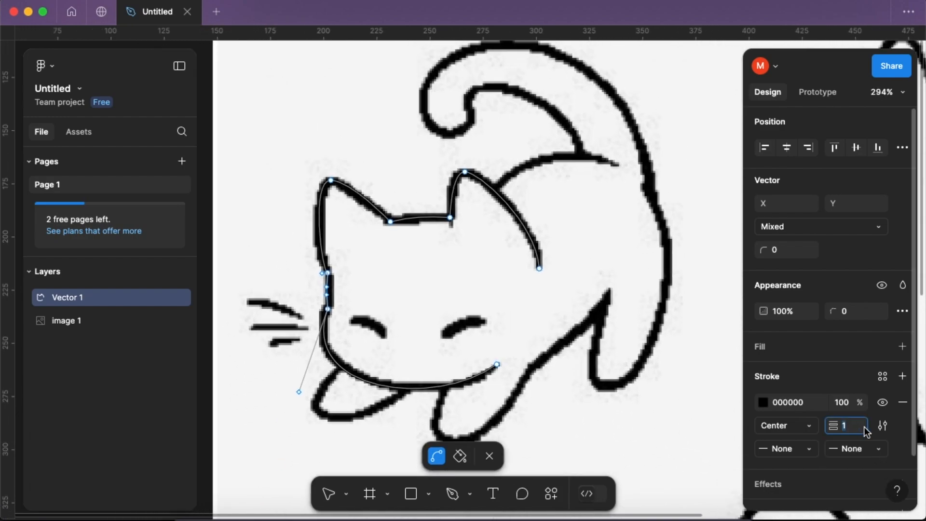
{"action": "key", "text": "Return"}
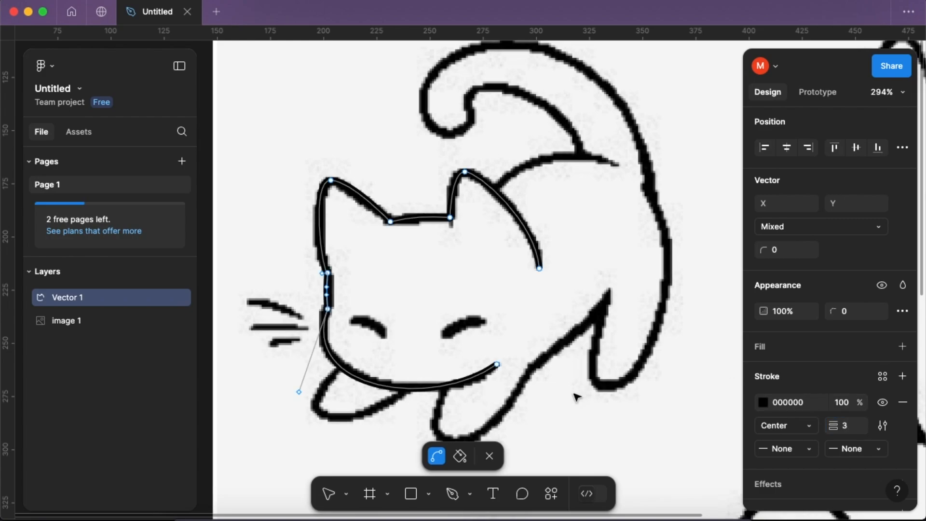
{"action": "scroll", "coordinate": [559, 400], "scroll_direction": "down", "scroll_amount": 2}
{"action": "key", "text": "Escape"}
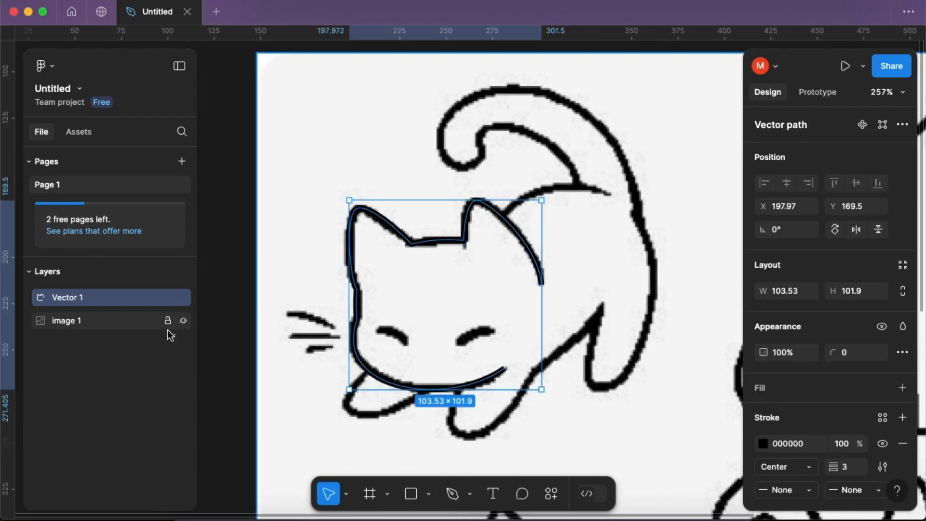
- Hide the reference image briefly to check the traced head outline, and show it again
{"action": "left_click", "coordinate": [182, 321]}
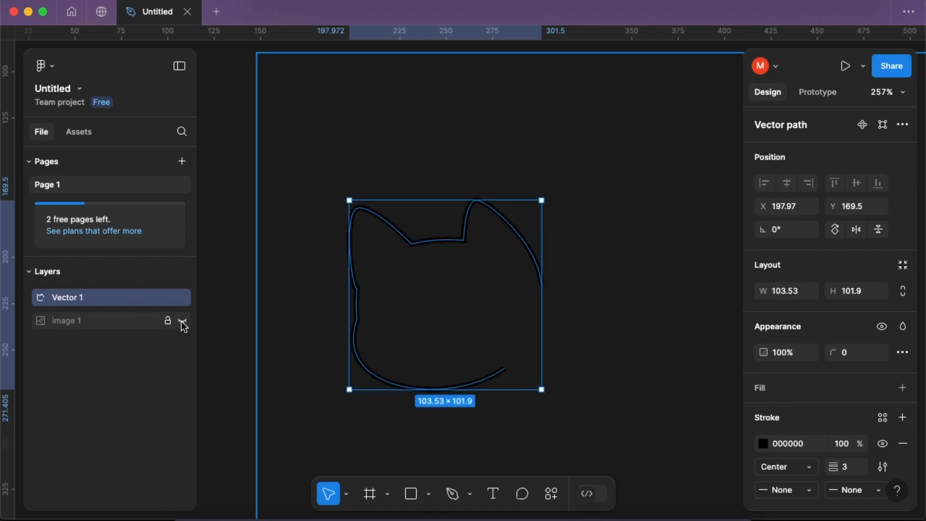
{"action": "left_click", "coordinate": [181, 321]}
{"action": "scroll", "coordinate": [336, 357], "scroll_direction": "down", "scroll_amount": 2}
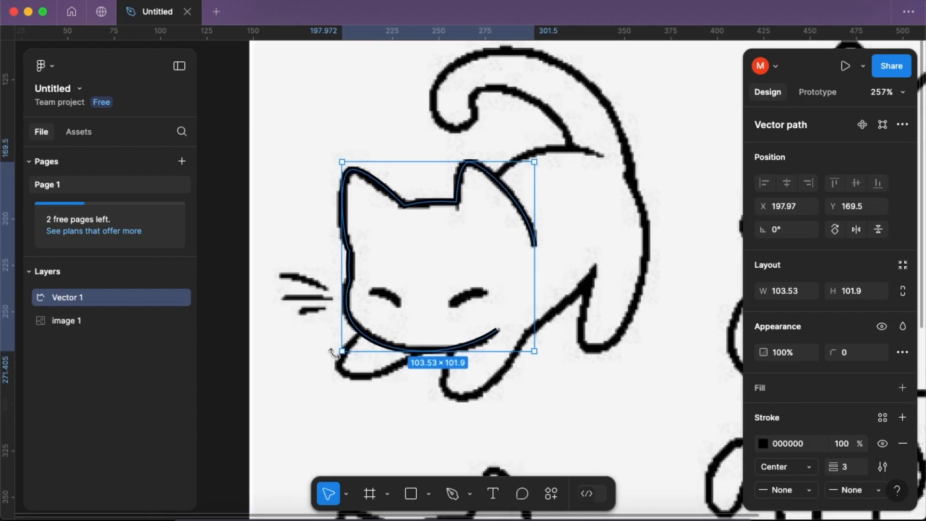
- Trace the left front paw below the chin with the Pen tool as an open path of two straight segments
{"action": "left_click", "coordinate": [453, 494]}
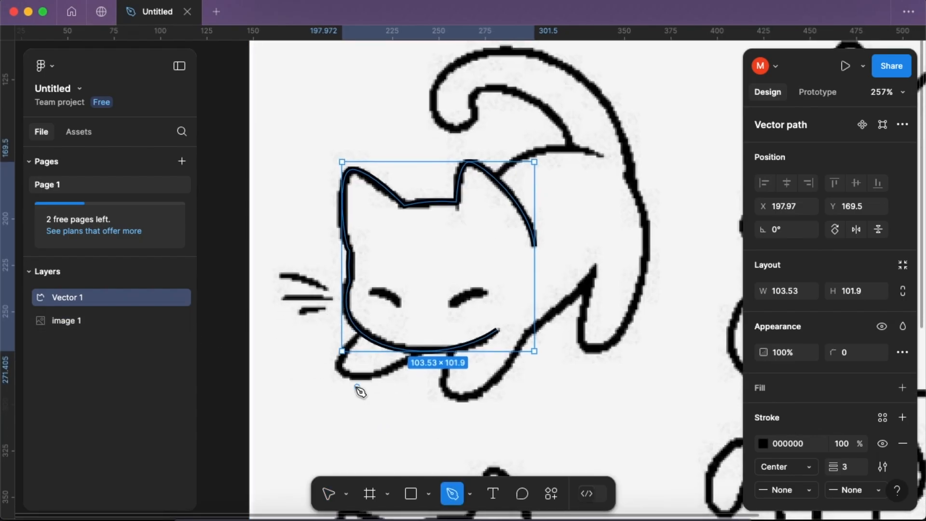
{"action": "left_click", "coordinate": [359, 336]}
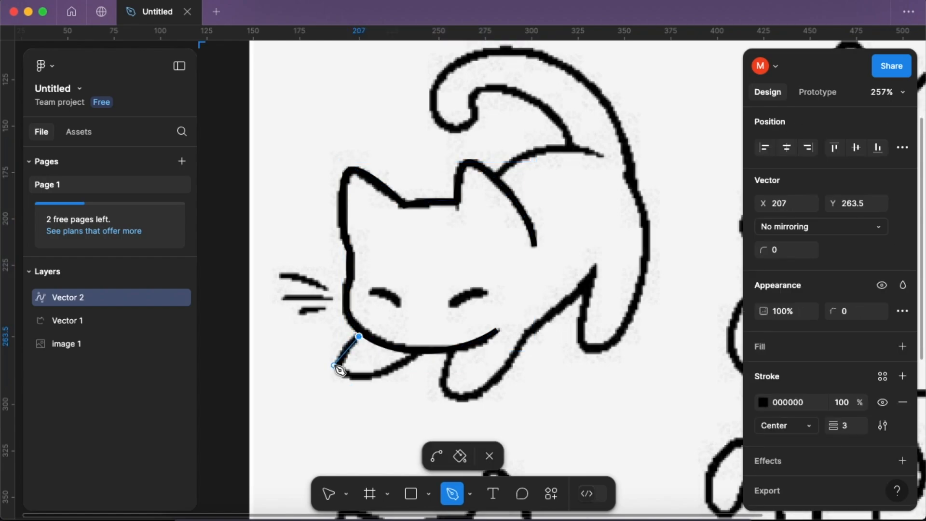
{"action": "scroll", "coordinate": [339, 369], "scroll_direction": "up", "scroll_amount": 3}
{"action": "left_click", "coordinate": [342, 368]}
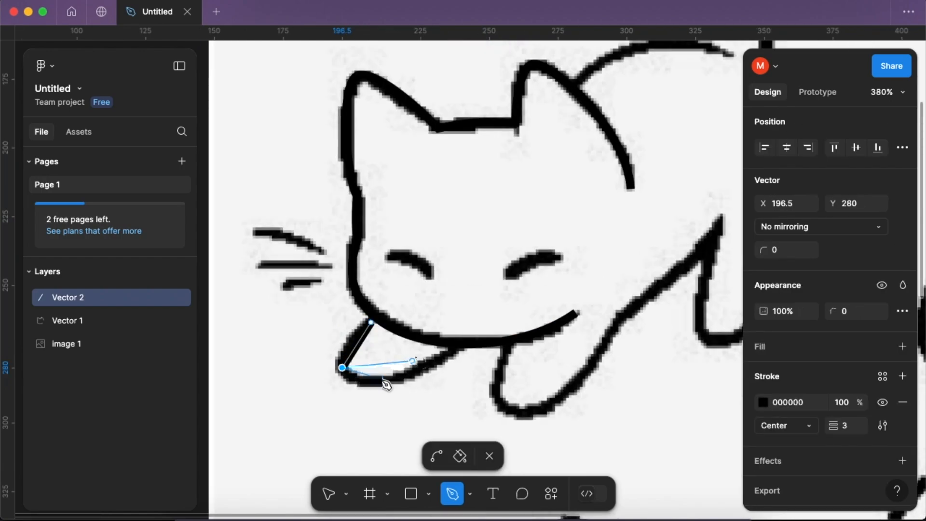
{"action": "left_click", "coordinate": [458, 348]}
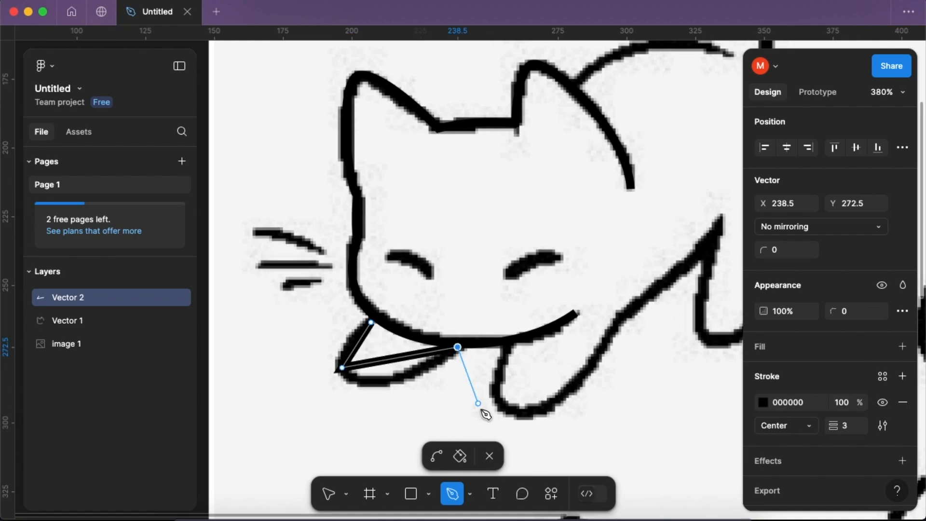
{"action": "left_click", "coordinate": [489, 455]}
- Bend the left front paw's lower segment downward to follow the drawn outline
{"action": "double_click", "coordinate": [400, 361]}
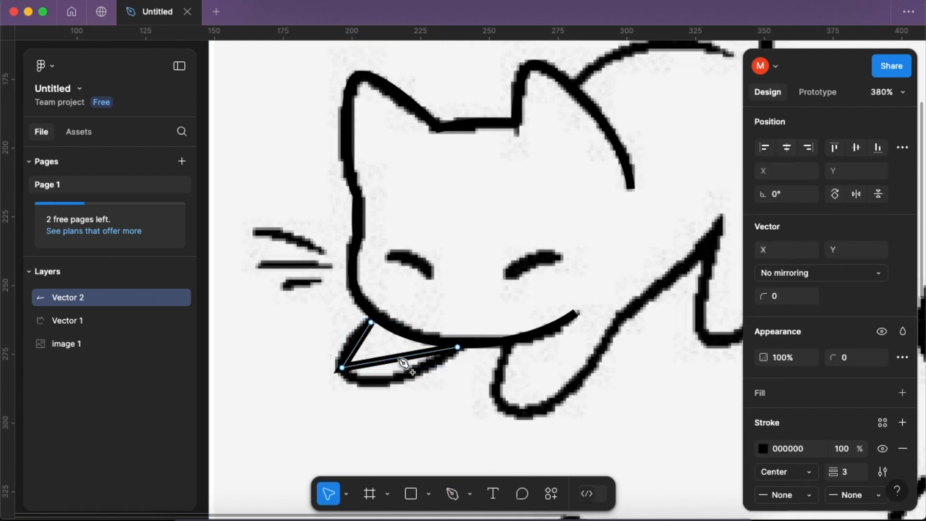
{"action": "left_click", "coordinate": [437, 452]}
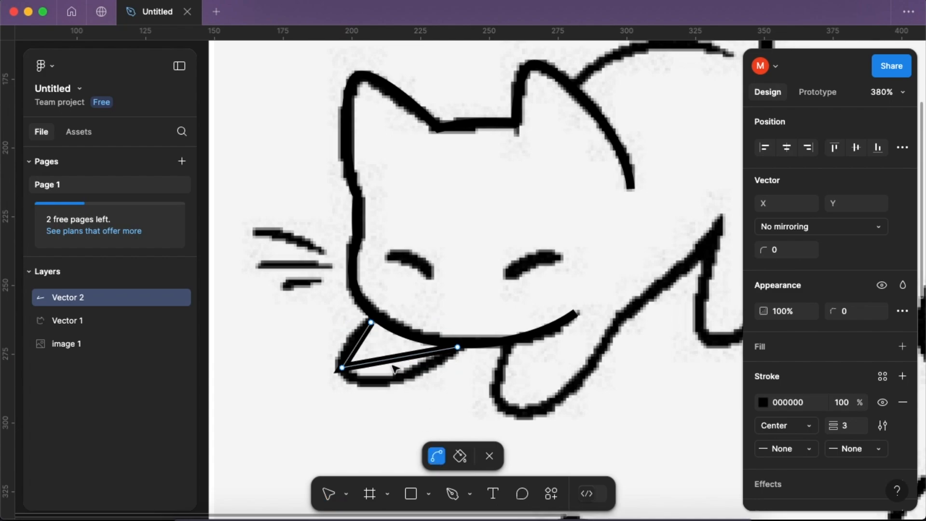
{"action": "mouse_move", "coordinate": [392, 362]}
{"action": "left_mouse_down"}
{"action": "mouse_move", "coordinate": [392, 384]}
{"action": "mouse_move", "coordinate": [385, 382]}
{"action": "left_mouse_up"}
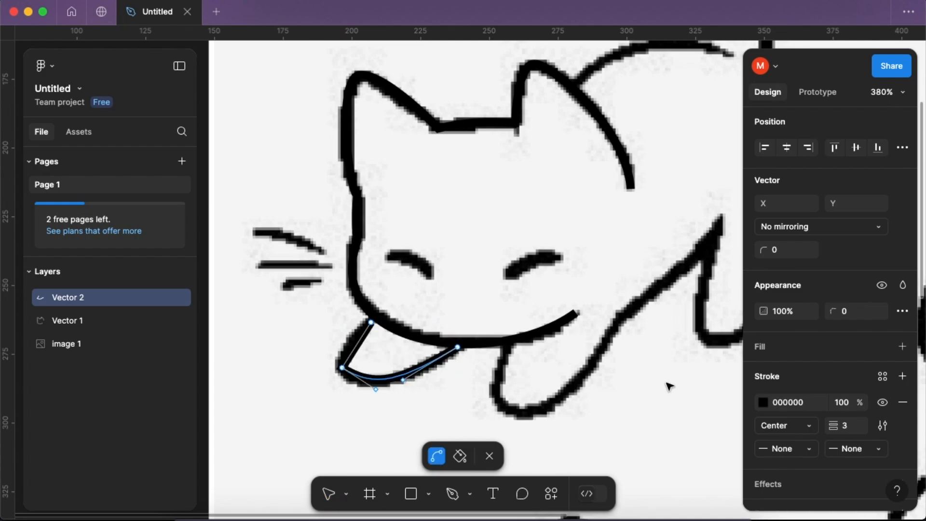
- Set the left paw path's stroke end points to Round
{"action": "left_click", "coordinate": [810, 453]}
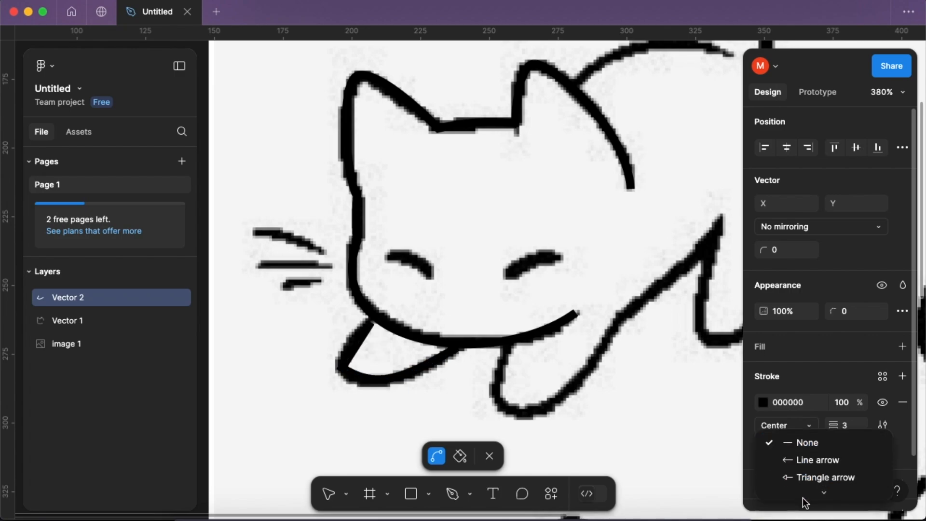
{"action": "scroll", "coordinate": [804, 499], "scroll_direction": "down", "scroll_amount": 2}
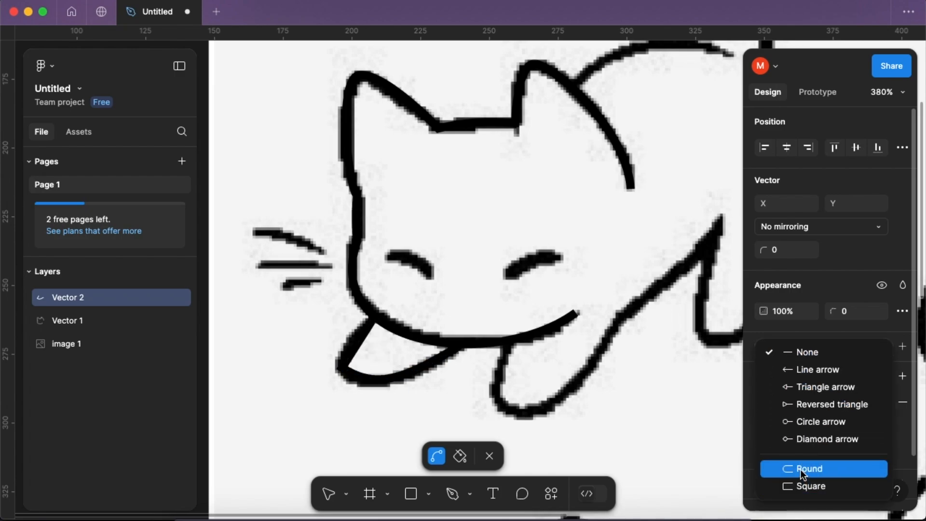
{"action": "left_click", "coordinate": [800, 468]}
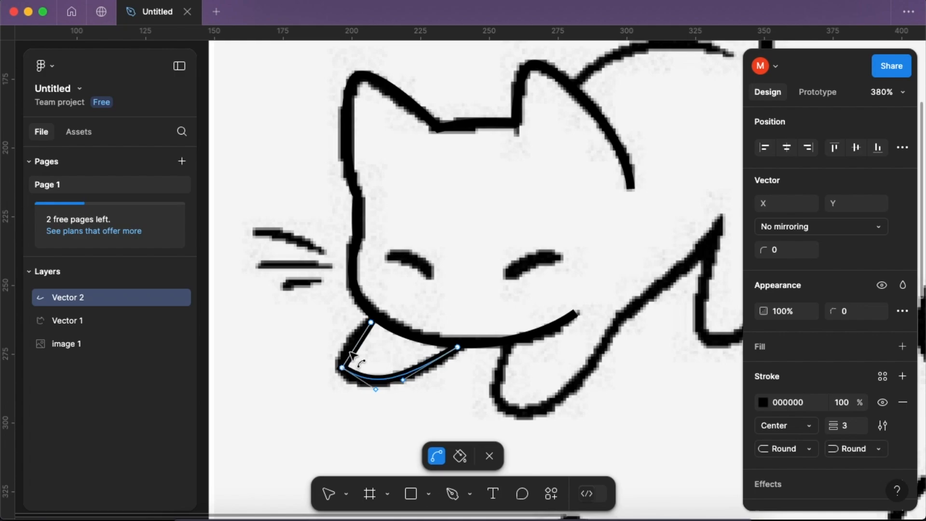
- Curve the left paw's outer side, adjust the lower curve's handles to fit the drawing, and leave vector editing
{"action": "left_click_drag", "start_coordinate": [351, 356], "coordinate": [349, 352]}
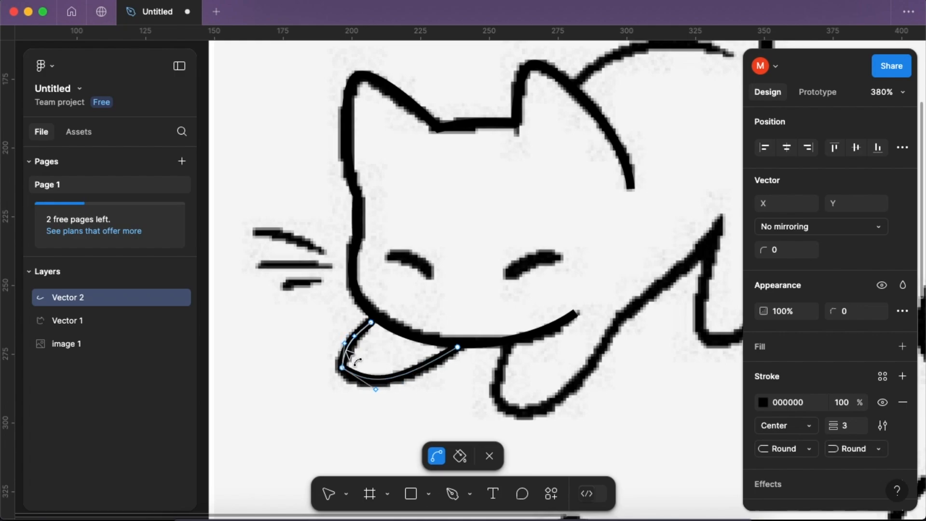
{"action": "left_click_drag", "start_coordinate": [366, 381], "coordinate": [341, 368]}
{"action": "left_click", "coordinate": [373, 382]}
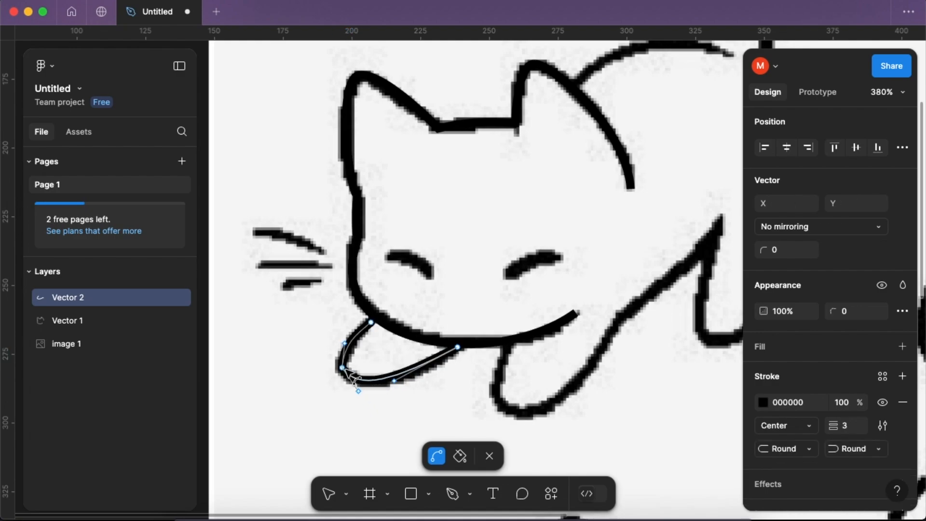
{"action": "scroll", "coordinate": [373, 382], "scroll_direction": "up", "scroll_amount": 5}
{"action": "mouse_move", "coordinate": [363, 381]}
{"action": "left_mouse_down"}
{"action": "mouse_move", "coordinate": [373, 388]}
{"action": "mouse_move", "coordinate": [360, 387]}
{"action": "left_mouse_up"}
{"action": "scroll", "coordinate": [461, 393], "scroll_direction": "down", "scroll_amount": 5}
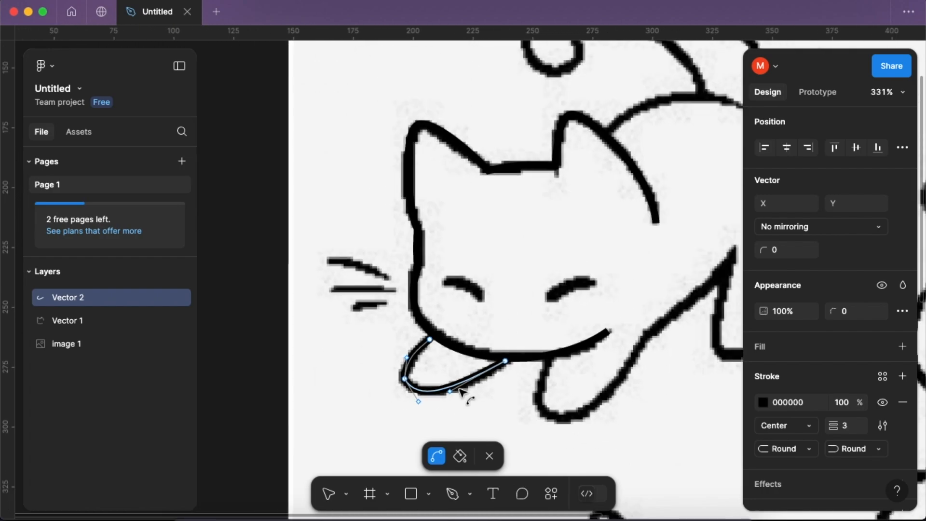
{"action": "left_click", "coordinate": [490, 457]}
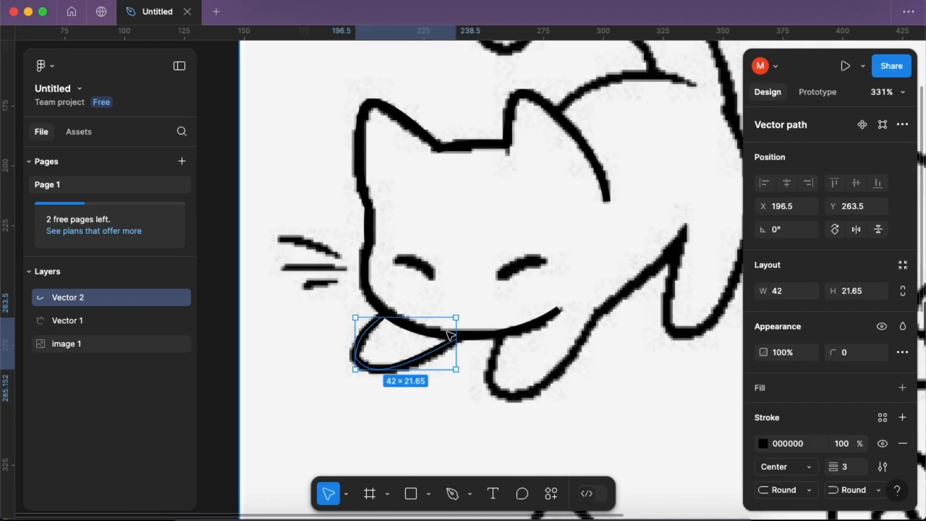
{"action": "scroll", "coordinate": [447, 326], "scroll_direction": "up", "scroll_amount": 3}
{"action": "scroll", "coordinate": [488, 368], "scroll_direction": "down", "scroll_amount": 2}
{"action": "key", "text": "super+d"}
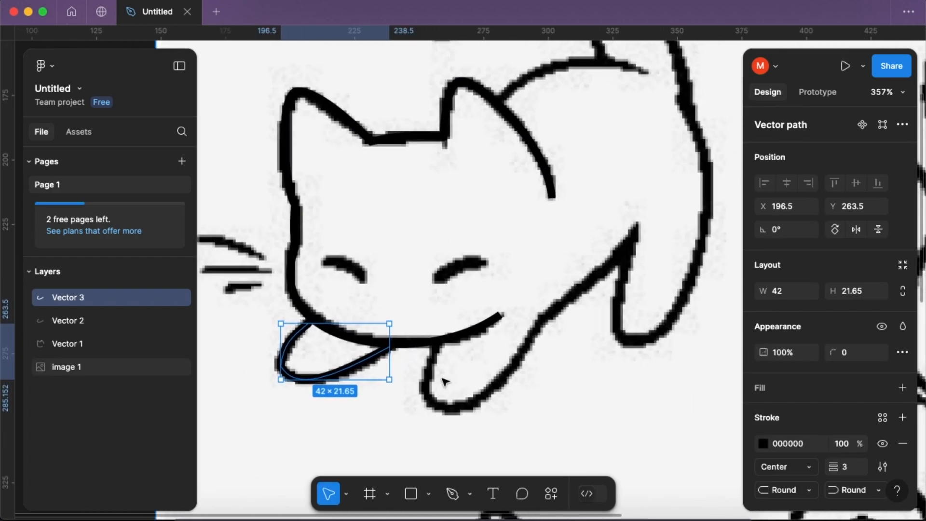
{"action": "key", "text": "Delete"}
{"action": "scroll", "coordinate": [378, 378], "scroll_direction": "right", "scroll_amount": 2}
{"action": "scroll", "coordinate": [374, 391], "scroll_direction": "left", "scroll_amount": 2}
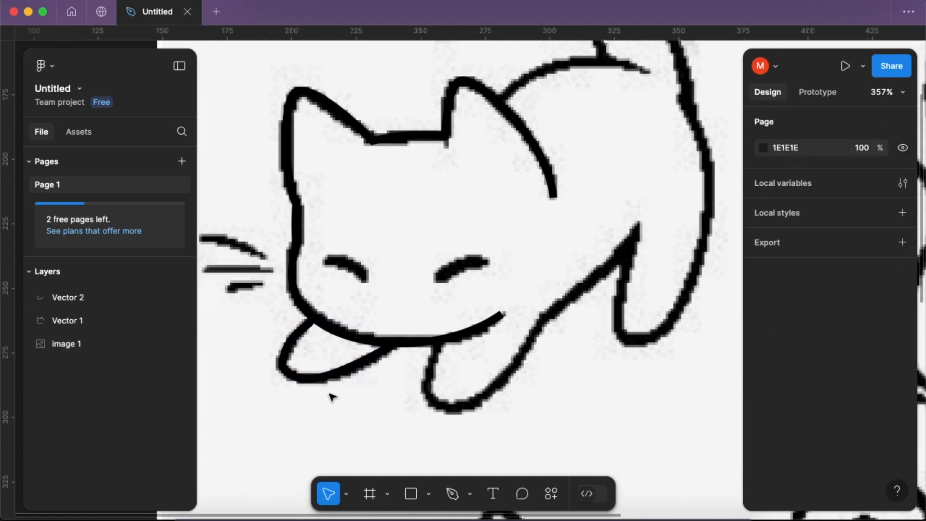
- Rename the head path layer as cabeza and the left paw path layer as patita izquierda
{"action": "double_click", "coordinate": [68, 321]}
{"action": "key", "text": "Return"}
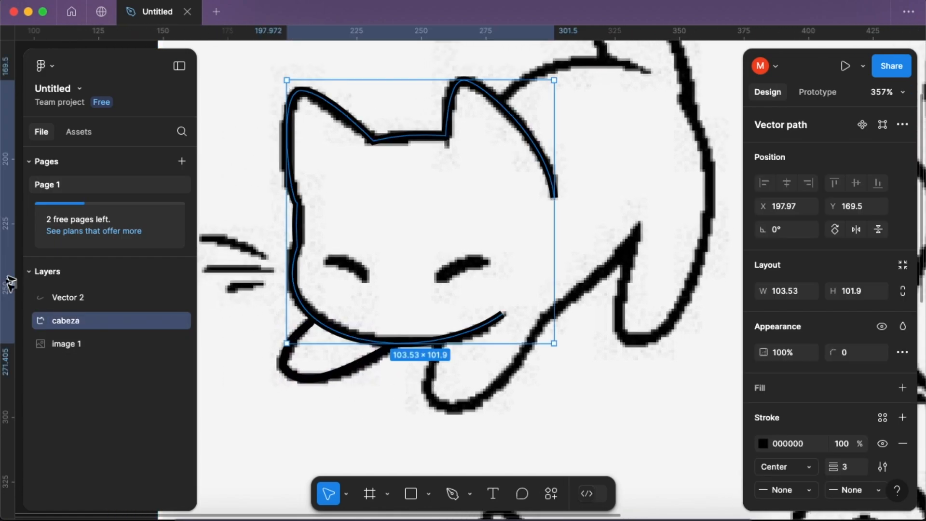
{"action": "double_click", "coordinate": [72, 300]}
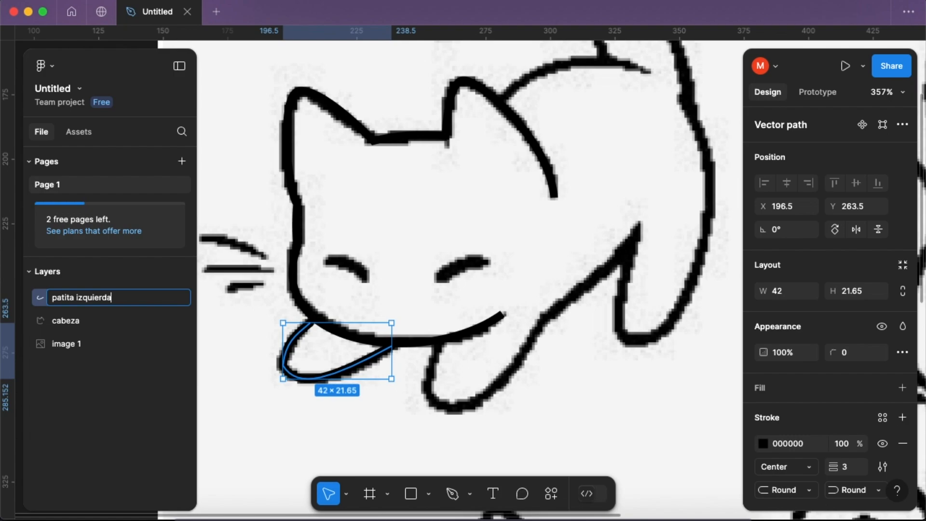
{"action": "key", "text": "Return"}
{"action": "left_click", "coordinate": [330, 436]}
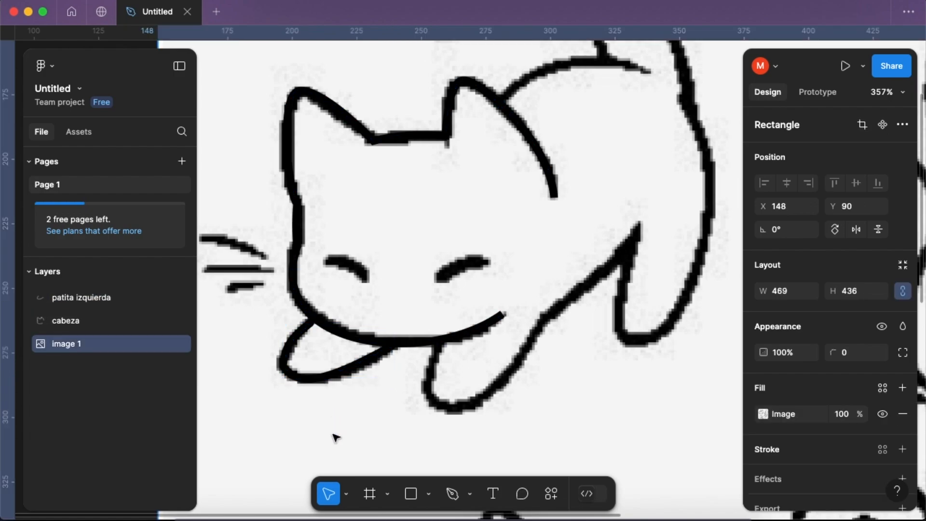
- Start a body path with the Pen tool from the chin, placing straight segments around the right front paw, along the belly and down the hind leg
{"action": "left_click", "coordinate": [452, 493]}
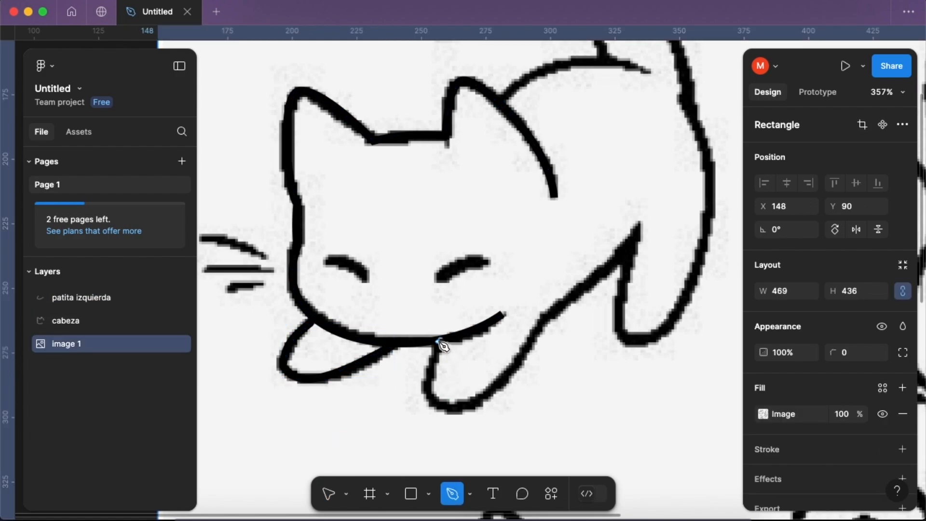
{"action": "left_click", "coordinate": [439, 340]}
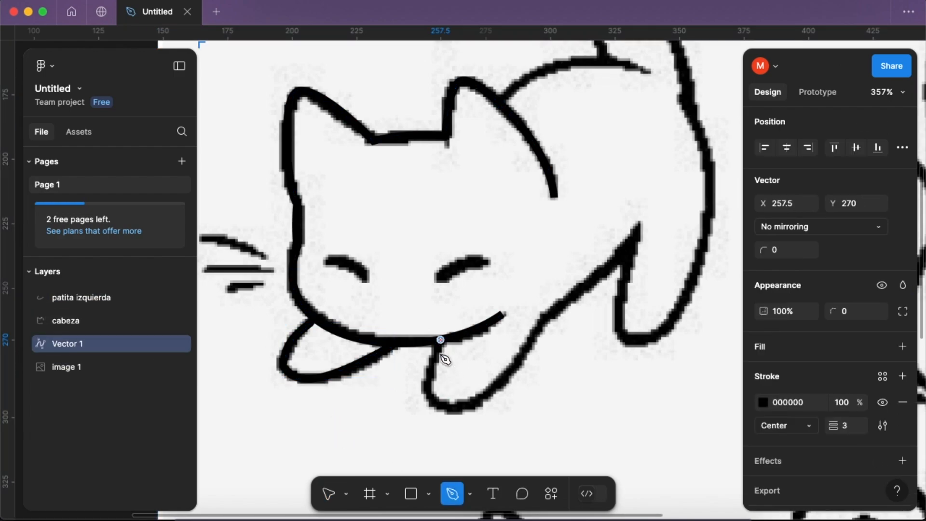
{"action": "left_click", "coordinate": [432, 397]}
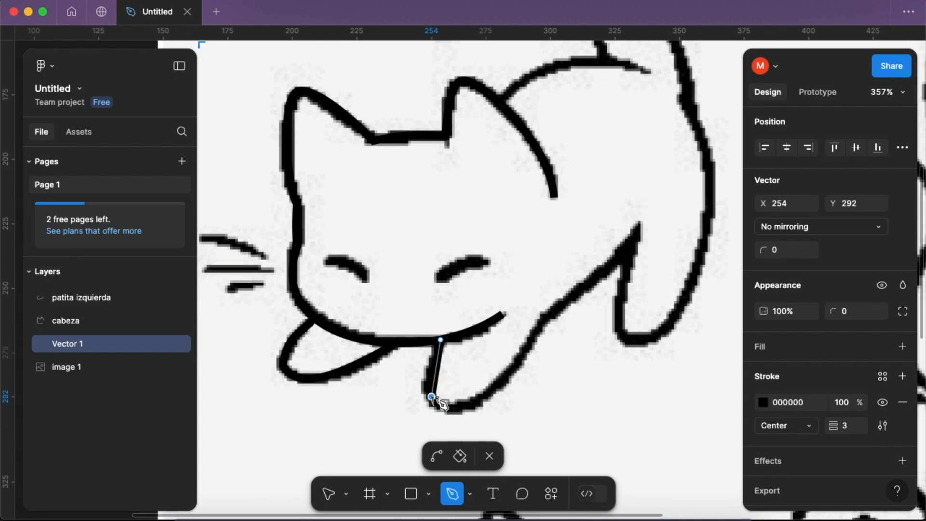
{"action": "left_click", "coordinate": [544, 319]}
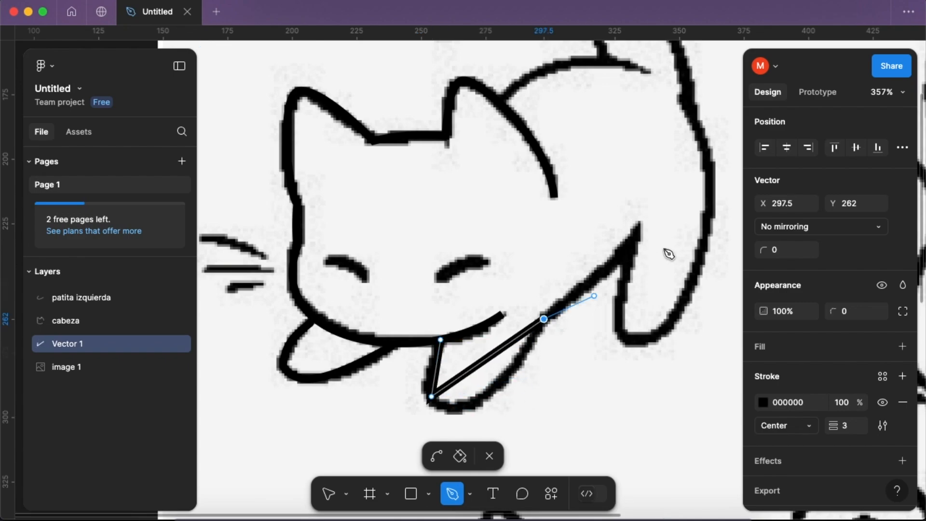
{"action": "key", "text": "super+z"}
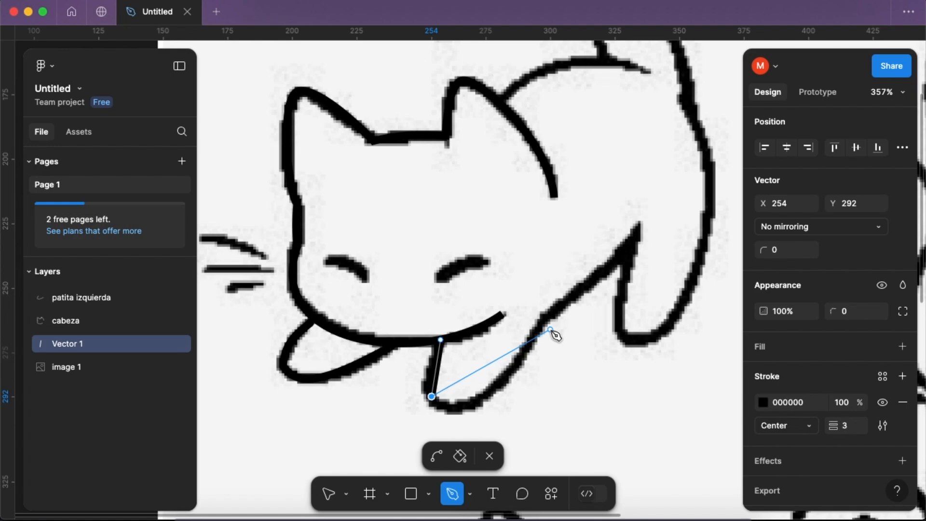
{"action": "left_click", "coordinate": [544, 322]}
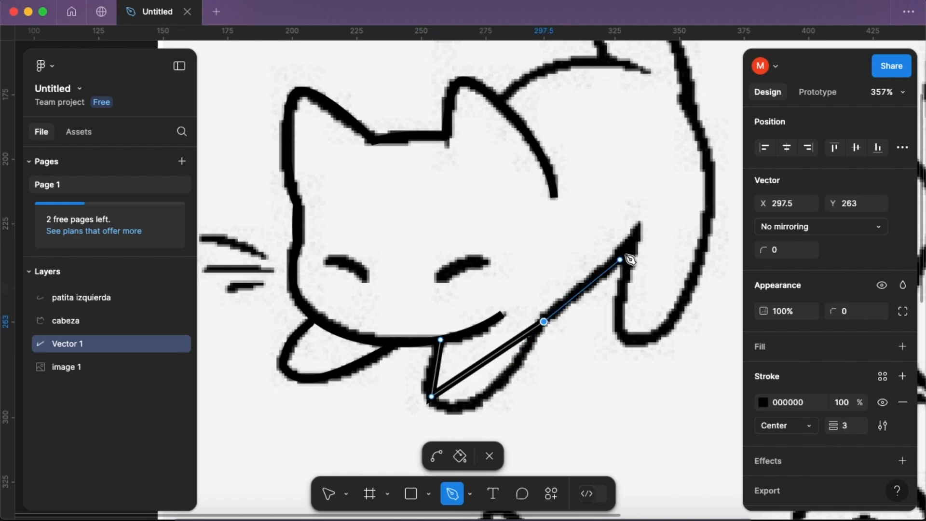
{"action": "left_click", "coordinate": [638, 232]}
{"action": "left_click", "coordinate": [629, 339]}
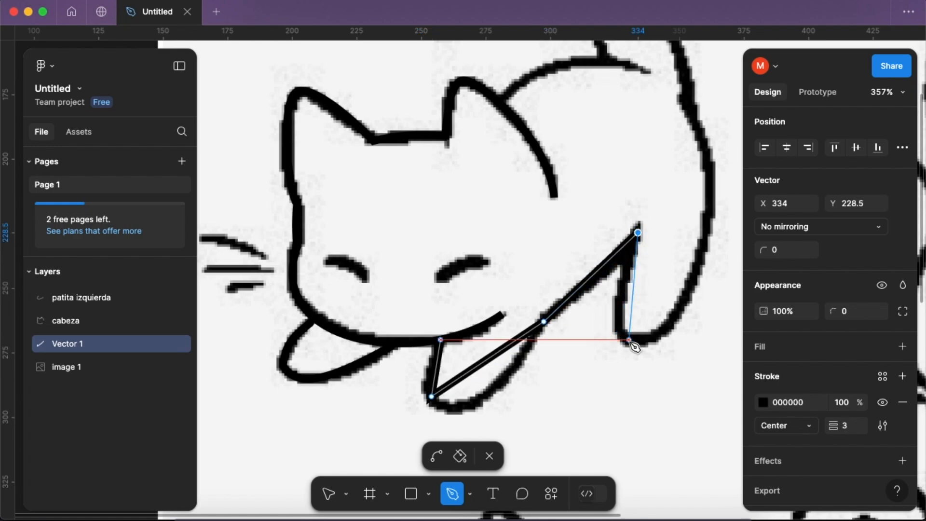
- Extend the body path up the back, over the tail and around its curled tip to the tail's inner base, and end the path
{"action": "scroll", "coordinate": [664, 323], "scroll_direction": "up", "scroll_amount": 4}
{"action": "scroll", "coordinate": [664, 324], "scroll_direction": "right", "scroll_amount": 4}
{"action": "left_click", "coordinate": [591, 198]}
{"action": "scroll", "coordinate": [596, 206], "scroll_direction": "down", "scroll_amount": 5}
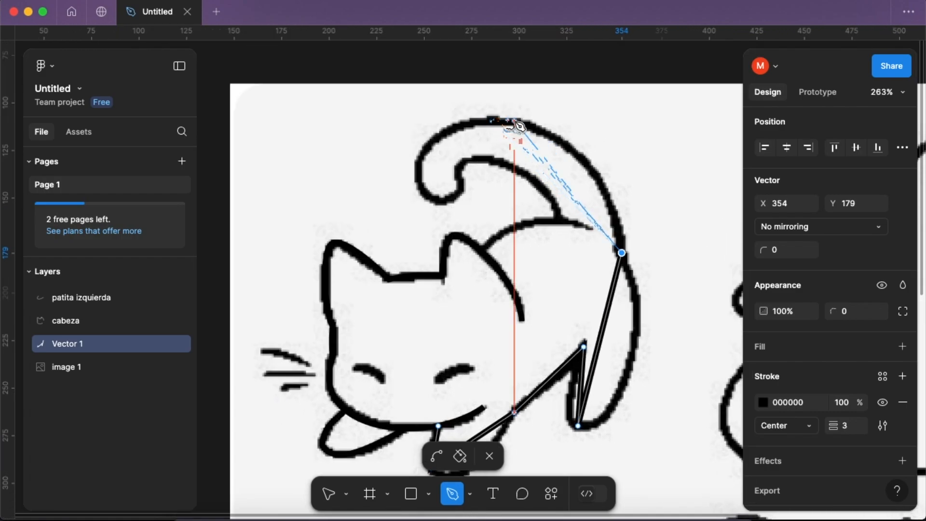
{"action": "left_click", "coordinate": [491, 119]}
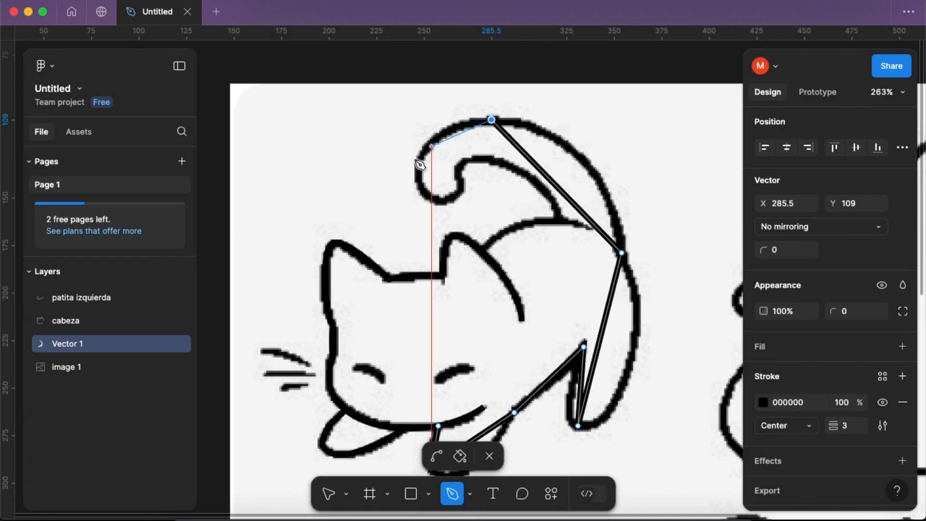
{"action": "left_click", "coordinate": [427, 194]}
{"action": "left_click", "coordinate": [459, 179]}
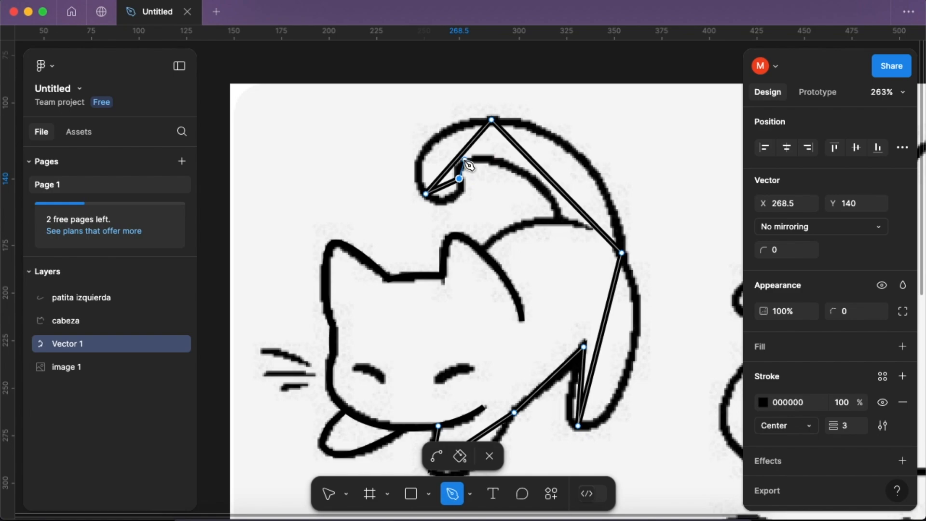
{"action": "left_click", "coordinate": [499, 162]}
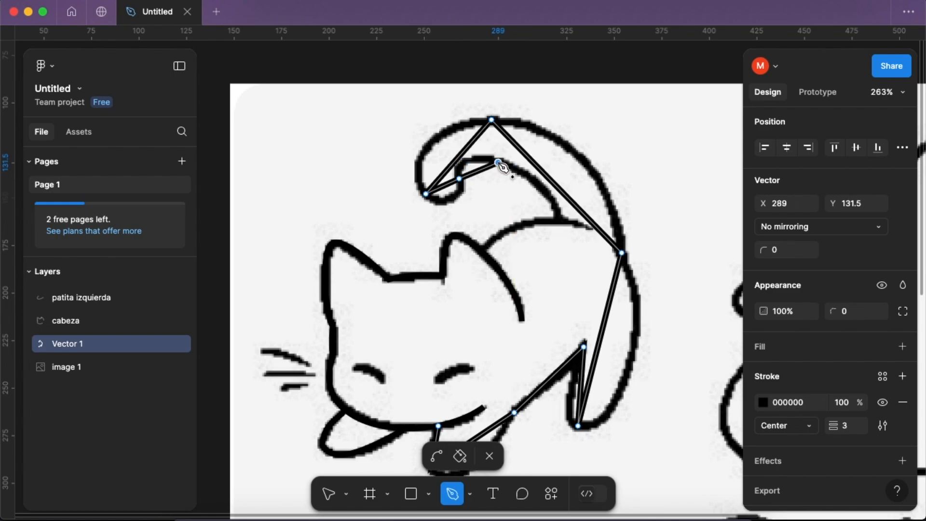
{"action": "left_click", "coordinate": [558, 218]}
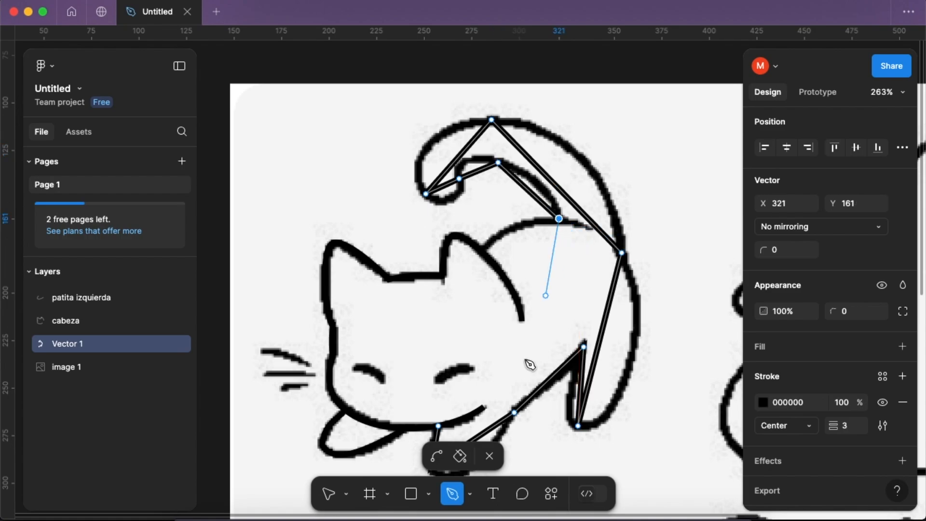
{"action": "left_click", "coordinate": [489, 456]}
- Stop drawing with the Pen tool and reopen the body path for point editing at the right front paw
{"action": "scroll", "coordinate": [521, 390], "scroll_direction": "down", "scroll_amount": 3}
{"action": "left_click", "coordinate": [469, 493]}
{"action": "left_click", "coordinate": [471, 382]}
{"action": "double_click", "coordinate": [472, 377]}
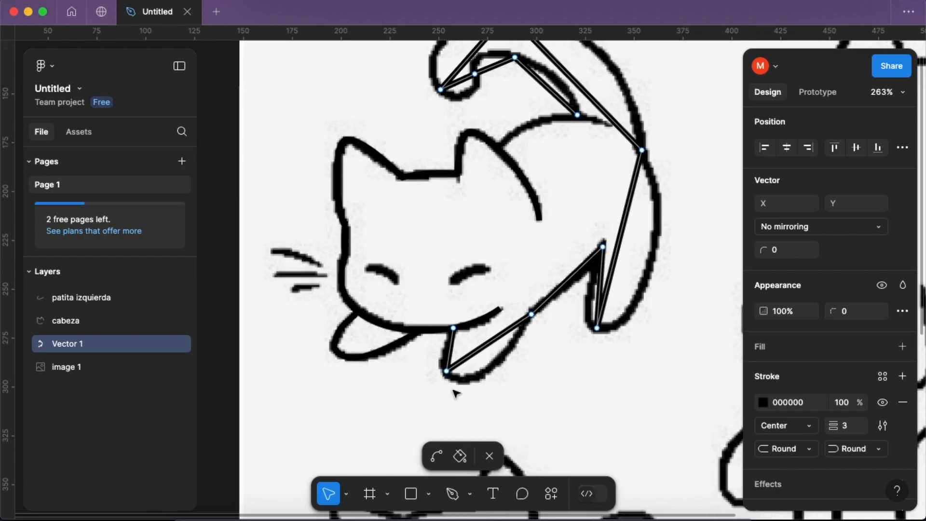
{"action": "scroll", "coordinate": [454, 434], "scroll_direction": "up", "scroll_amount": 5}
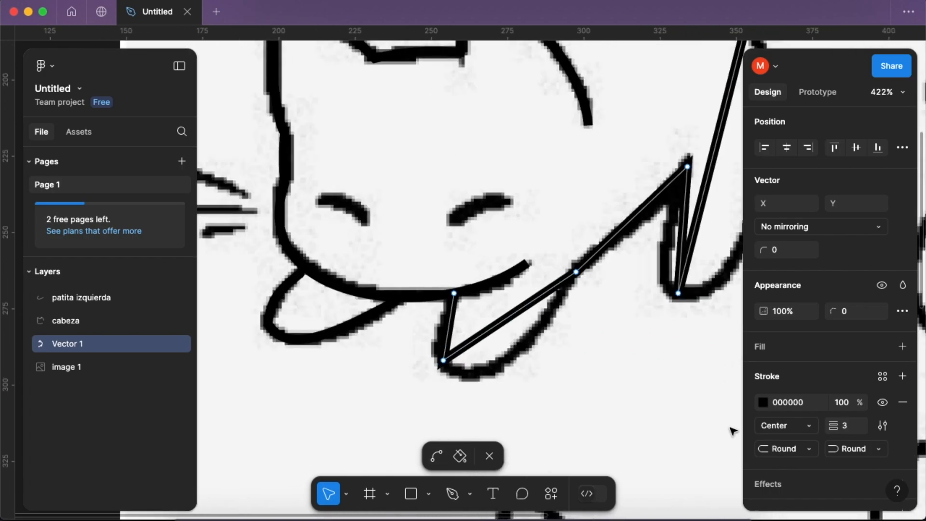
- Try to curve the body path around the right front paw with the Bend tool, and undo these edits
{"action": "left_click", "coordinate": [443, 360]}
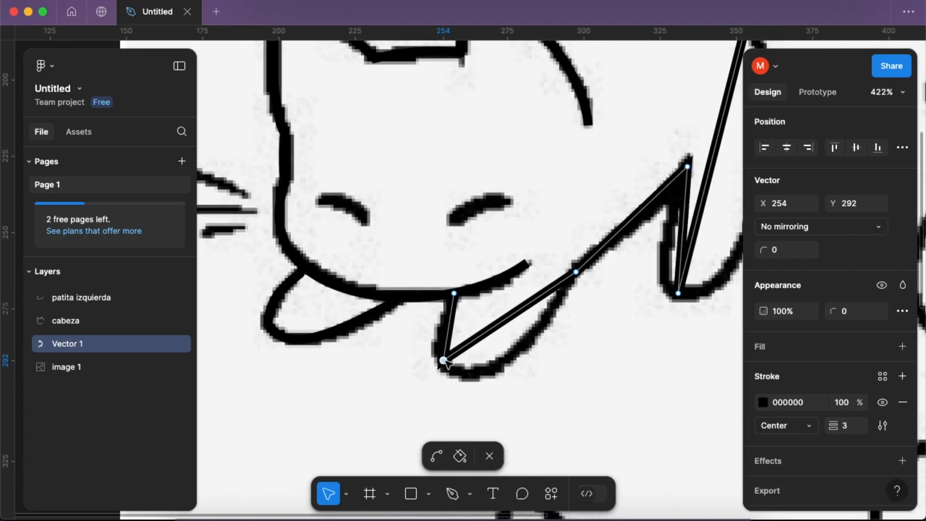
{"action": "mouse_move", "coordinate": [475, 344]}
{"action": "left_mouse_down"}
{"action": "mouse_move", "coordinate": [490, 363]}
{"action": "mouse_move", "coordinate": [486, 356]}
{"action": "left_mouse_up"}
{"action": "left_click", "coordinate": [454, 373]}
{"action": "left_click", "coordinate": [454, 333]}
{"action": "left_click", "coordinate": [439, 456]}
{"action": "left_click_drag", "start_coordinate": [455, 351], "coordinate": [476, 371]}
{"action": "scroll", "coordinate": [576, 293], "scroll_direction": "right", "scroll_amount": 1}
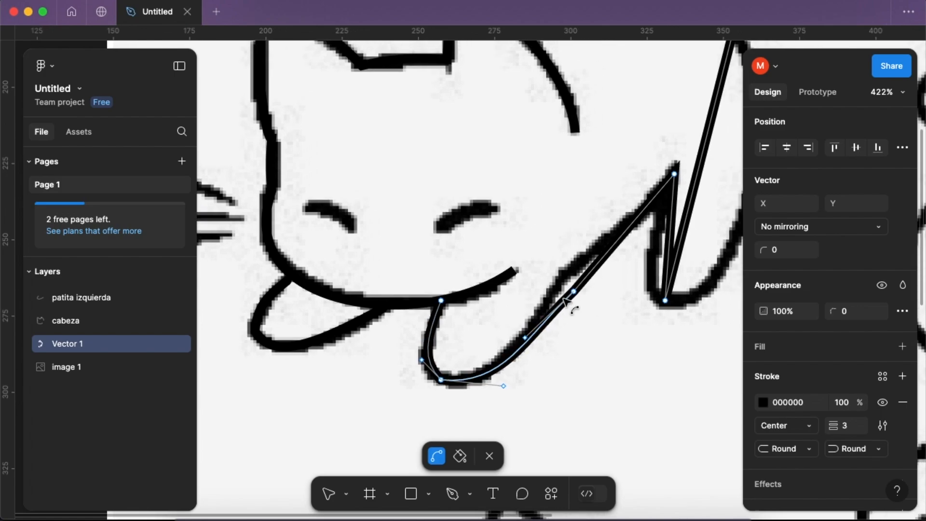
{"action": "scroll", "coordinate": [565, 301], "scroll_direction": "right", "scroll_amount": 2}
{"action": "scroll", "coordinate": [565, 302], "scroll_direction": "up", "scroll_amount": 1}
{"action": "left_click_drag", "start_coordinate": [547, 304], "coordinate": [543, 300]}
{"action": "key", "text": "super+z"}
{"action": "key", "text": "super+z"}
{"action": "key", "text": "super+z"}
{"action": "key", "text": "super+z"}
{"action": "key", "text": "super+z"}
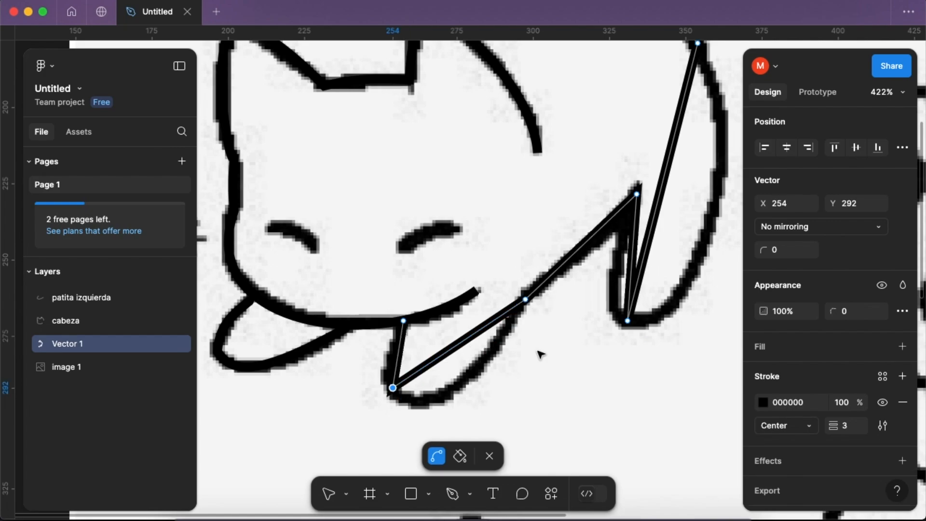
- Bend the body path around the right front paw and adjust the adjoining belly segment to fit the drawing
{"action": "left_click_drag", "start_coordinate": [454, 347], "coordinate": [448, 394]}
{"action": "left_click_drag", "start_coordinate": [397, 365], "coordinate": [391, 372]}
{"action": "left_click_drag", "start_coordinate": [413, 402], "coordinate": [413, 411]}
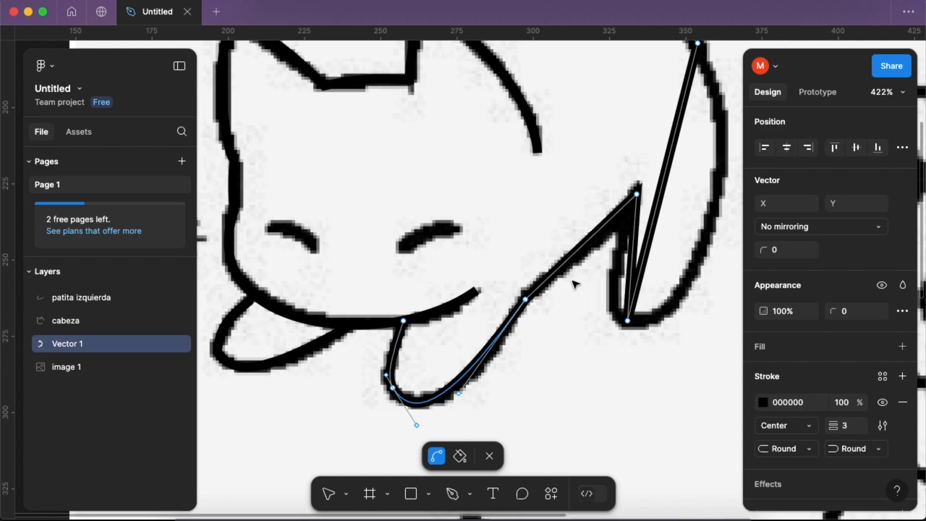
{"action": "scroll", "coordinate": [578, 284], "scroll_direction": "right", "scroll_amount": 2}
{"action": "scroll", "coordinate": [554, 289], "scroll_direction": "up", "scroll_amount": 1}
{"action": "mouse_move", "coordinate": [482, 342]}
{"action": "left_mouse_down"}
{"action": "mouse_move", "coordinate": [462, 364]}
{"action": "mouse_move", "coordinate": [478, 378]}
{"action": "mouse_move", "coordinate": [461, 369]}
{"action": "left_mouse_up"}
{"action": "left_click_drag", "start_coordinate": [528, 287], "coordinate": [526, 291]}
- Bend the body segment from the hind foot up the lower back to match the drawing's outer curve
{"action": "scroll", "coordinate": [555, 289], "scroll_direction": "right", "scroll_amount": 2}
{"action": "scroll", "coordinate": [555, 289], "scroll_direction": "up", "scroll_amount": 1}
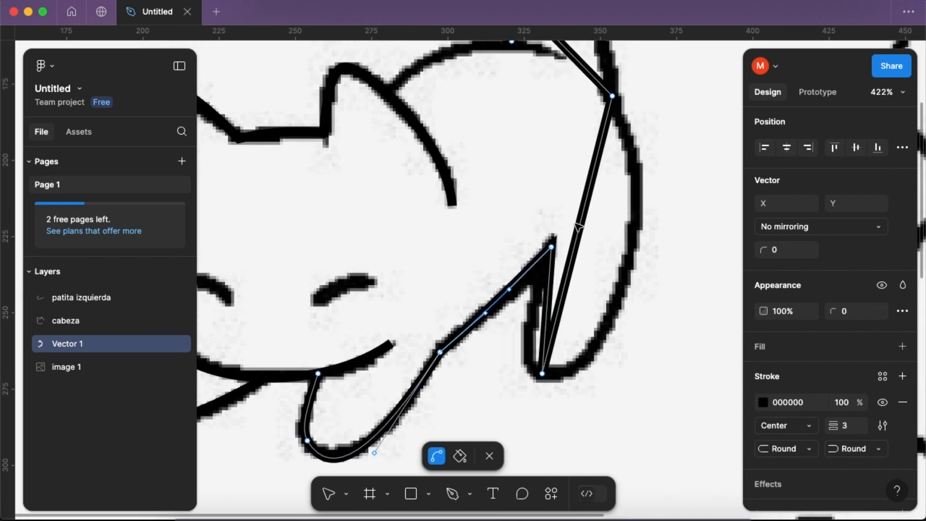
{"action": "left_click_drag", "start_coordinate": [553, 248], "coordinate": [560, 259]}
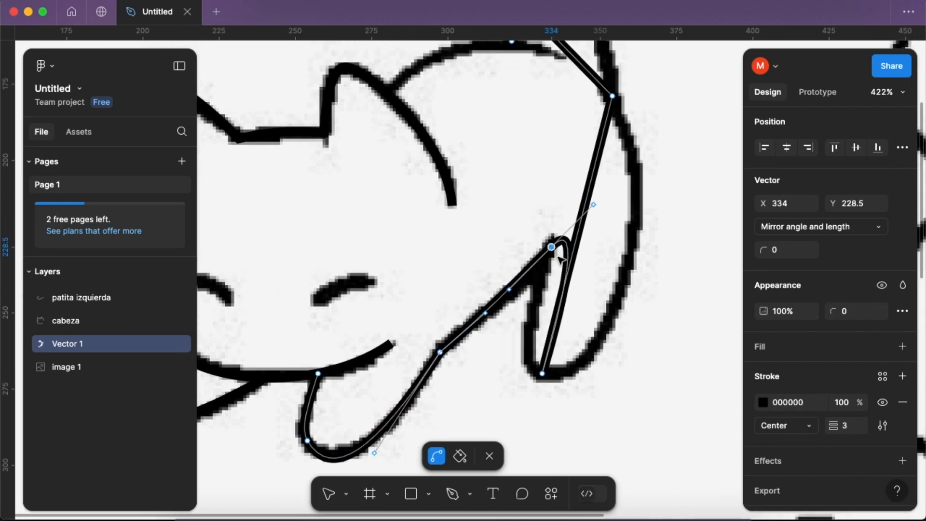
{"action": "mouse_move", "coordinate": [592, 204]}
{"action": "left_mouse_down"}
{"action": "mouse_move", "coordinate": [641, 230]}
{"action": "mouse_move", "coordinate": [644, 221]}
{"action": "left_mouse_up"}
{"action": "mouse_move", "coordinate": [569, 353]}
{"action": "left_mouse_down"}
{"action": "mouse_move", "coordinate": [580, 362]}
{"action": "mouse_move", "coordinate": [569, 374]}
{"action": "mouse_move", "coordinate": [574, 385]}
{"action": "mouse_move", "coordinate": [563, 359]}
{"action": "mouse_move", "coordinate": [566, 370]}
{"action": "left_mouse_up"}
{"action": "mouse_move", "coordinate": [633, 159]}
{"action": "left_mouse_down"}
{"action": "mouse_move", "coordinate": [648, 161]}
{"action": "mouse_move", "coordinate": [639, 164]}
{"action": "left_mouse_up"}
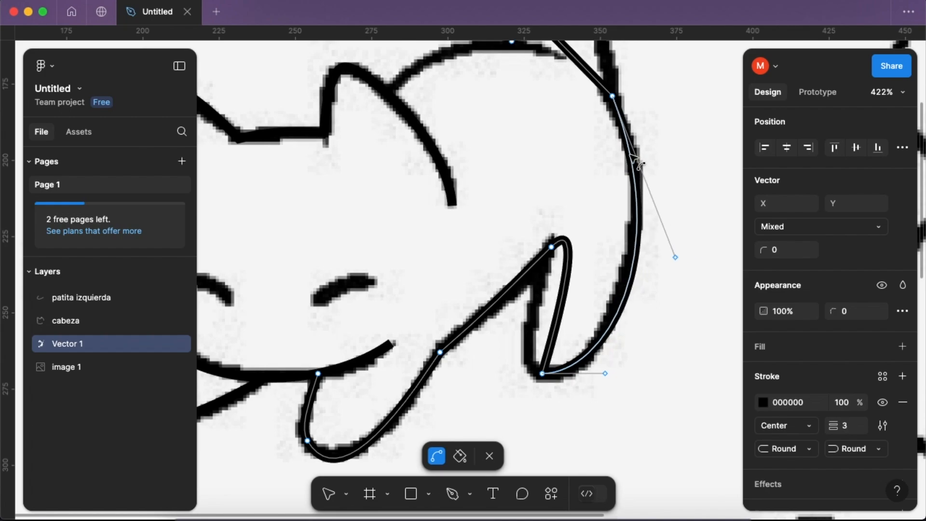
- Make the point between belly and hind leg a sharp corner, and curve the leg's inner side down around the foot
{"action": "mouse_move", "coordinate": [560, 309]}
{"action": "left_mouse_down"}
{"action": "mouse_move", "coordinate": [545, 309]}
{"action": "mouse_move", "coordinate": [546, 319]}
{"action": "left_mouse_up"}
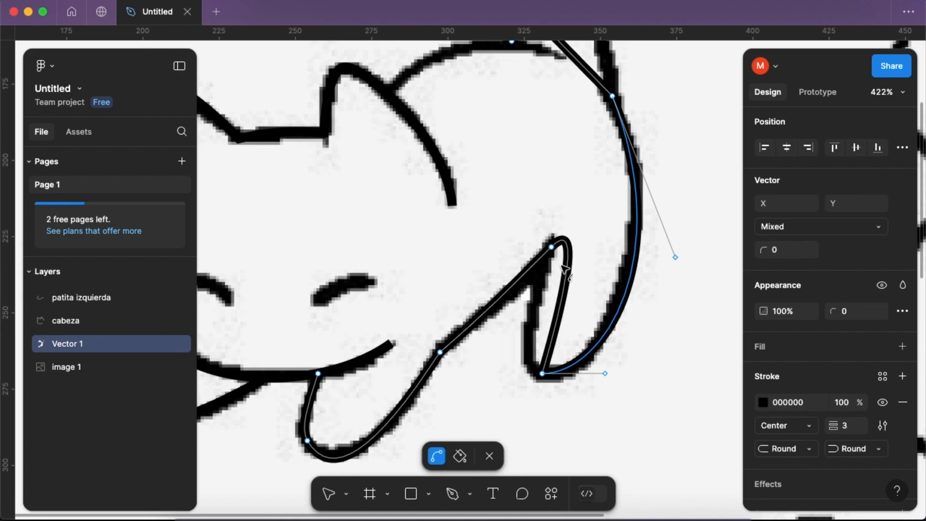
{"action": "left_click", "coordinate": [552, 247]}
{"action": "left_click", "coordinate": [551, 247]}
{"action": "left_click_drag", "start_coordinate": [553, 308], "coordinate": [576, 380]}
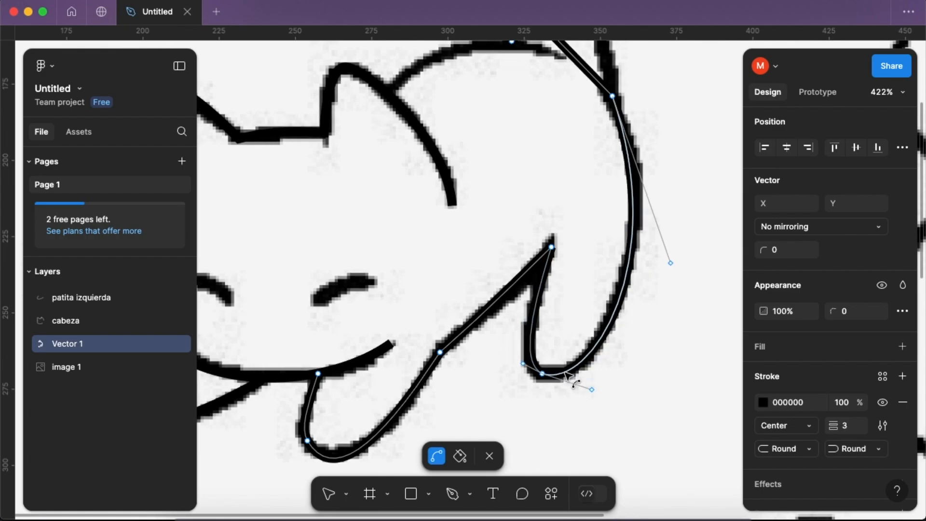
- Bend the segment from the upper back to the top of the tail along the drawing's outer edge
{"action": "scroll", "coordinate": [545, 316], "scroll_direction": "up", "scroll_amount": 10}
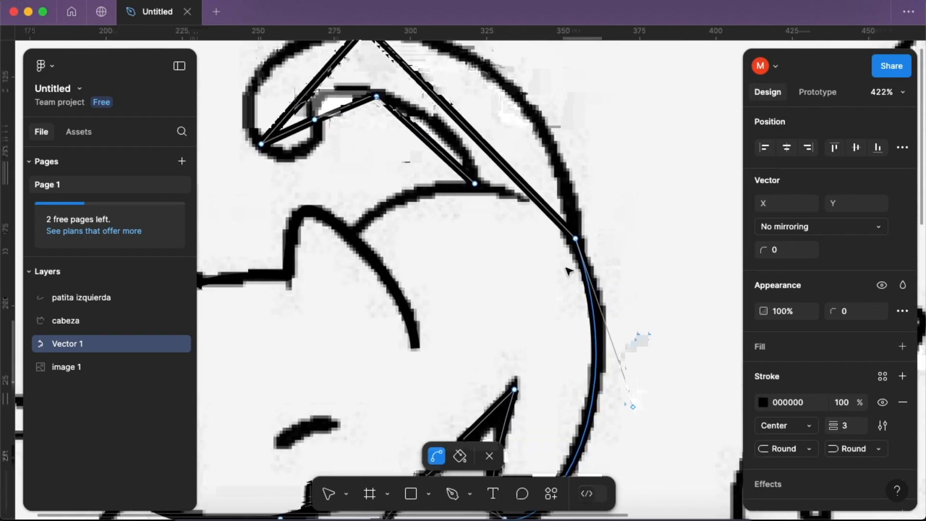
{"action": "scroll", "coordinate": [569, 271], "scroll_direction": "down", "scroll_amount": 3}
{"action": "left_click_drag", "start_coordinate": [486, 260], "coordinate": [524, 226]}
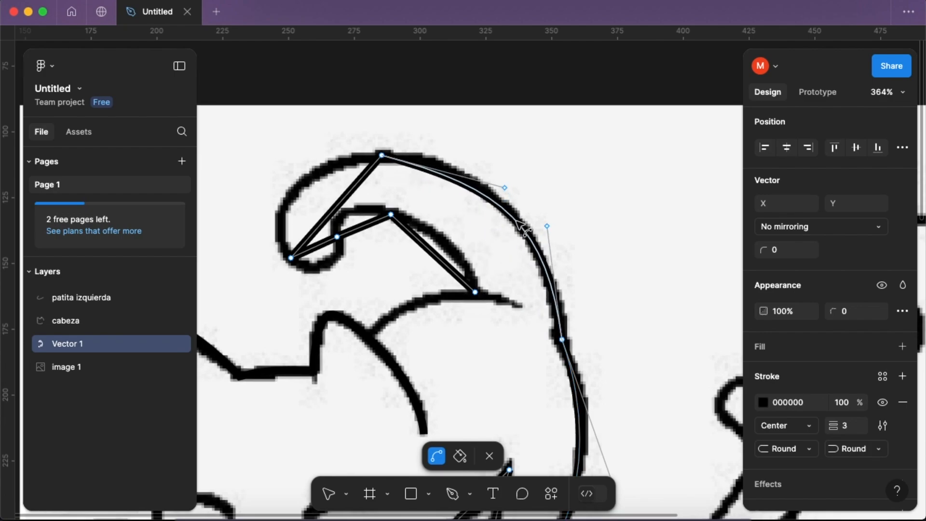
{"action": "scroll", "coordinate": [501, 214], "scroll_direction": "left", "scroll_amount": 3}
{"action": "scroll", "coordinate": [502, 214], "scroll_direction": "up", "scroll_amount": 2}
{"action": "left_click_drag", "start_coordinate": [491, 193], "coordinate": [484, 187]}
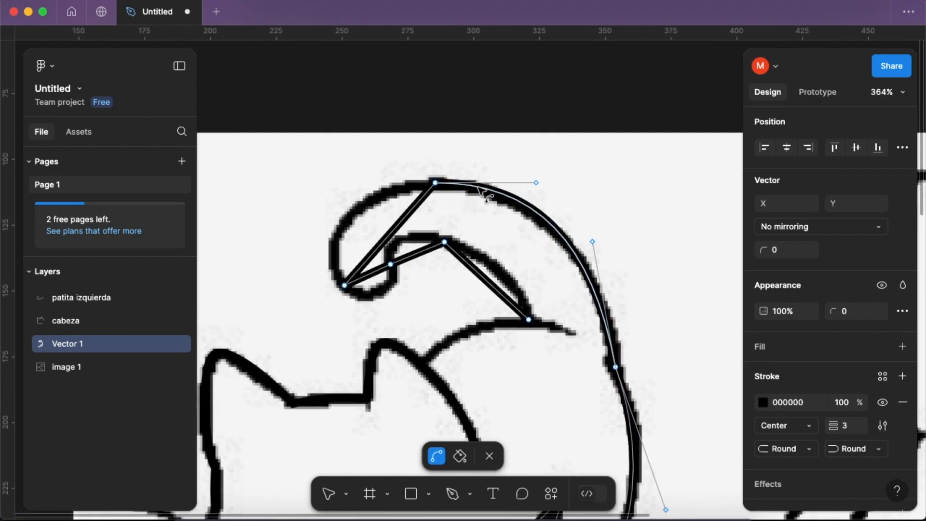
- Curve the tail's outer end and the small curl at its tip to follow the drawing
{"action": "left_click_drag", "start_coordinate": [404, 218], "coordinate": [393, 191]}
{"action": "left_click_drag", "start_coordinate": [341, 261], "coordinate": [340, 267]}
{"action": "scroll", "coordinate": [345, 269], "scroll_direction": "down", "scroll_amount": 1}
{"action": "scroll", "coordinate": [355, 273], "scroll_direction": "up", "scroll_amount": 5}
{"action": "left_click_drag", "start_coordinate": [423, 199], "coordinate": [468, 148]}
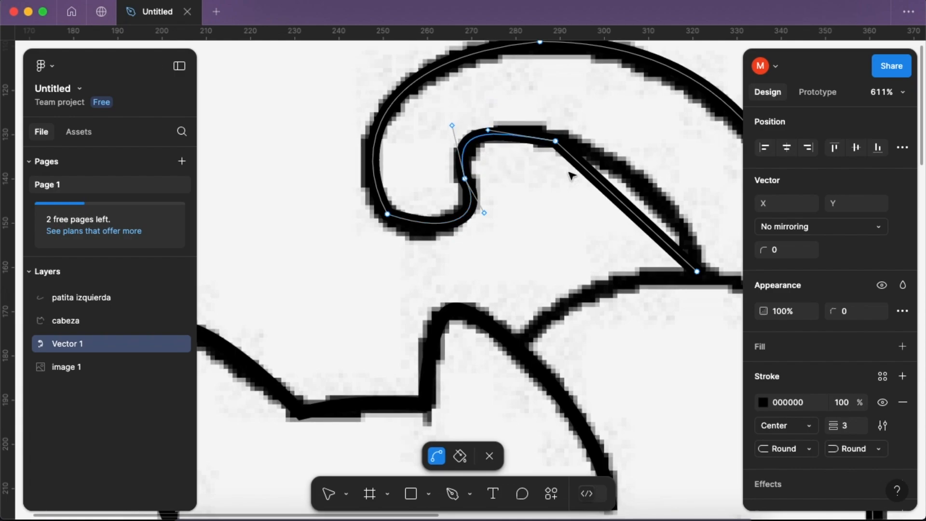
- Bend the tail's inner edge down to its base and refine the handles where it meets the curl
{"action": "left_click_drag", "start_coordinate": [603, 183], "coordinate": [630, 179]}
{"action": "left_click_drag", "start_coordinate": [531, 141], "coordinate": [535, 143]}
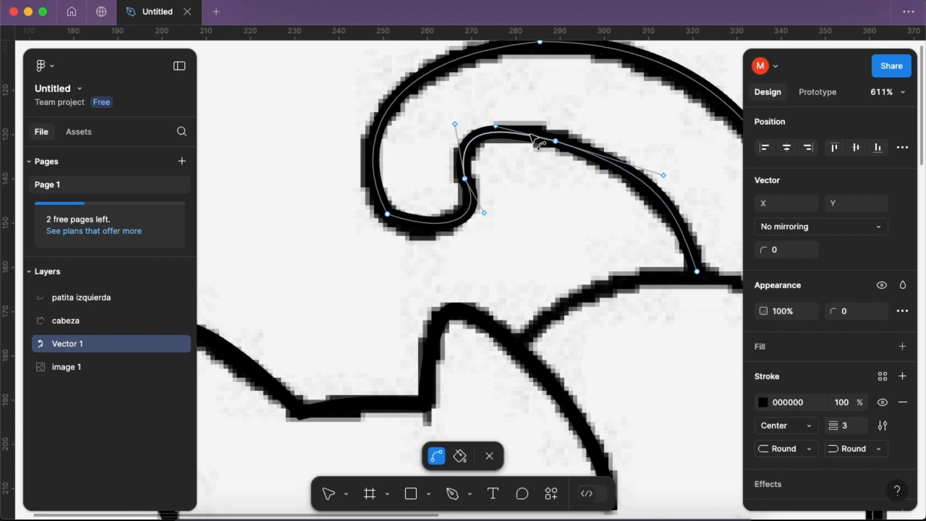
{"action": "left_click_drag", "start_coordinate": [479, 206], "coordinate": [474, 185]}
{"action": "left_click_drag", "start_coordinate": [497, 229], "coordinate": [500, 194]}
{"action": "left_click_drag", "start_coordinate": [504, 147], "coordinate": [501, 133]}
{"action": "scroll", "coordinate": [539, 185], "scroll_direction": "right", "scroll_amount": 2}
{"action": "left_click_drag", "start_coordinate": [553, 176], "coordinate": [549, 174]}
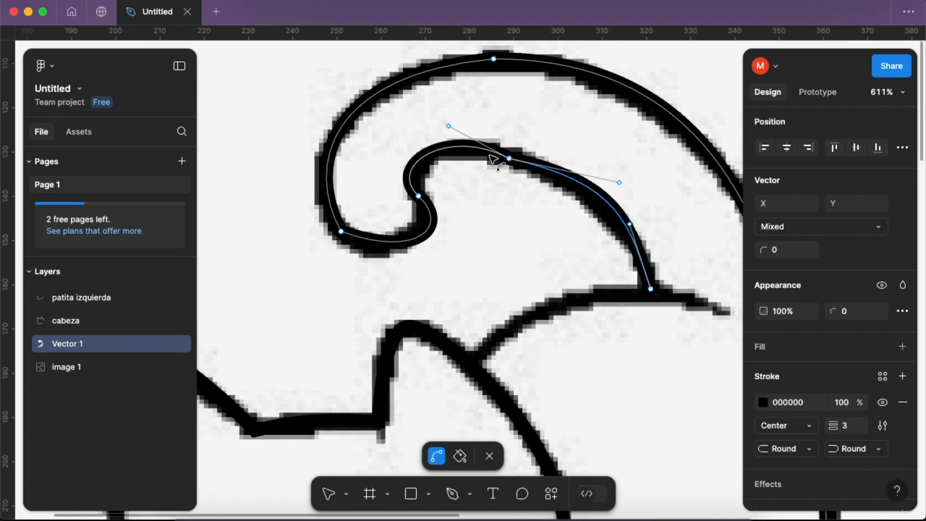
{"action": "left_click_drag", "start_coordinate": [620, 183], "coordinate": [578, 176]}
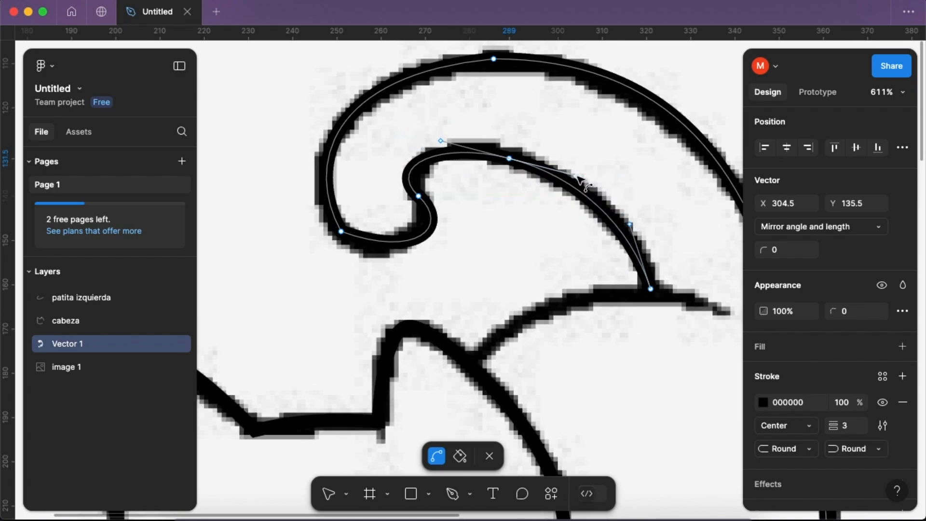
{"action": "left_click", "coordinate": [447, 154]}
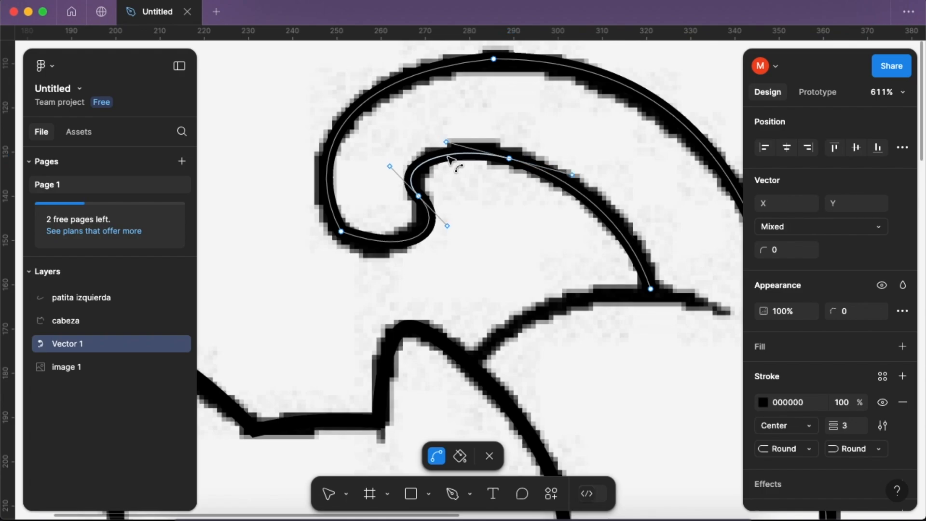
- Adjust the handles of the two points at the tail's curled tip for a smoother, rounder curl
{"action": "scroll", "coordinate": [480, 248], "scroll_direction": "down", "scroll_amount": 3}
{"action": "left_click_drag", "start_coordinate": [399, 223], "coordinate": [400, 218]}
{"action": "left_click_drag", "start_coordinate": [365, 172], "coordinate": [366, 192]}
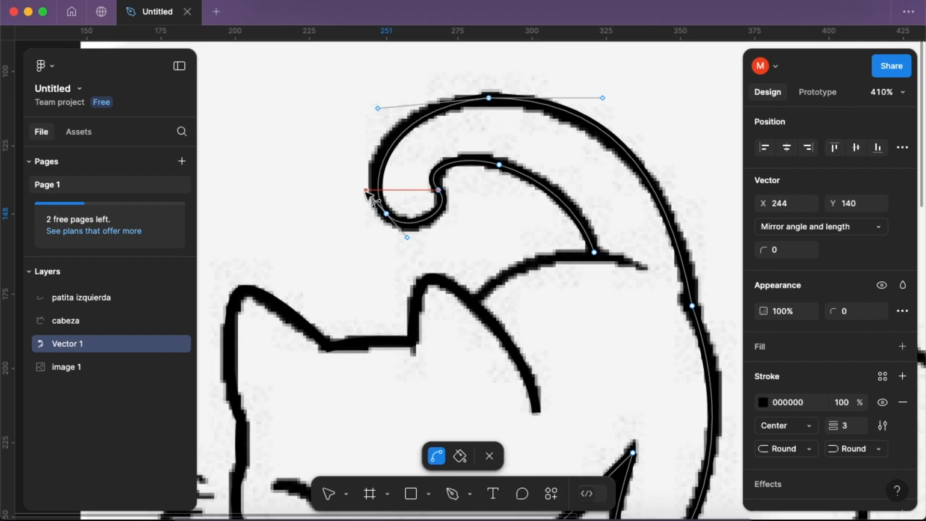
{"action": "scroll", "coordinate": [437, 191], "scroll_direction": "up", "scroll_amount": 4}
{"action": "left_click", "coordinate": [431, 191]}
{"action": "left_click_drag", "start_coordinate": [434, 191], "coordinate": [482, 222]}
{"action": "scroll", "coordinate": [475, 246], "scroll_direction": "down", "scroll_amount": 10}
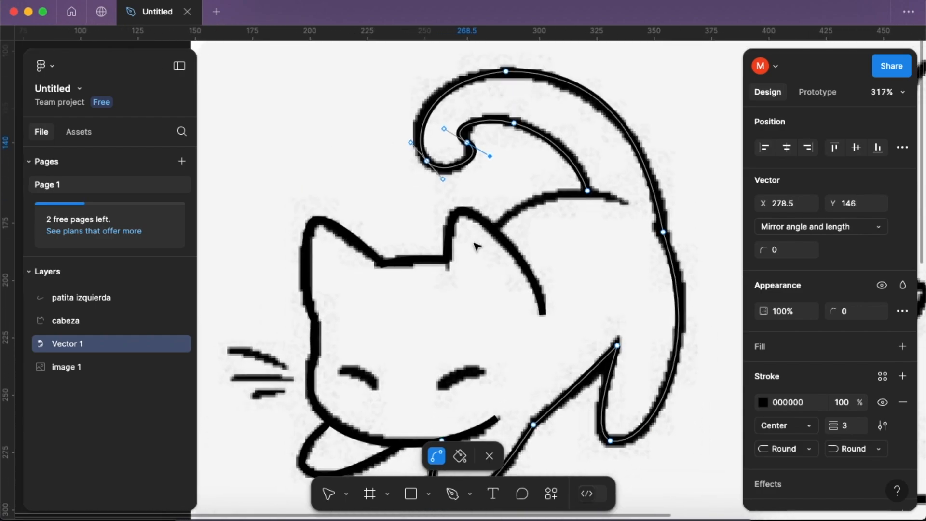
- Hide and reshow the reference image to check the traced outline, and leave vector editing of the body path
{"action": "left_click", "coordinate": [414, 183]}
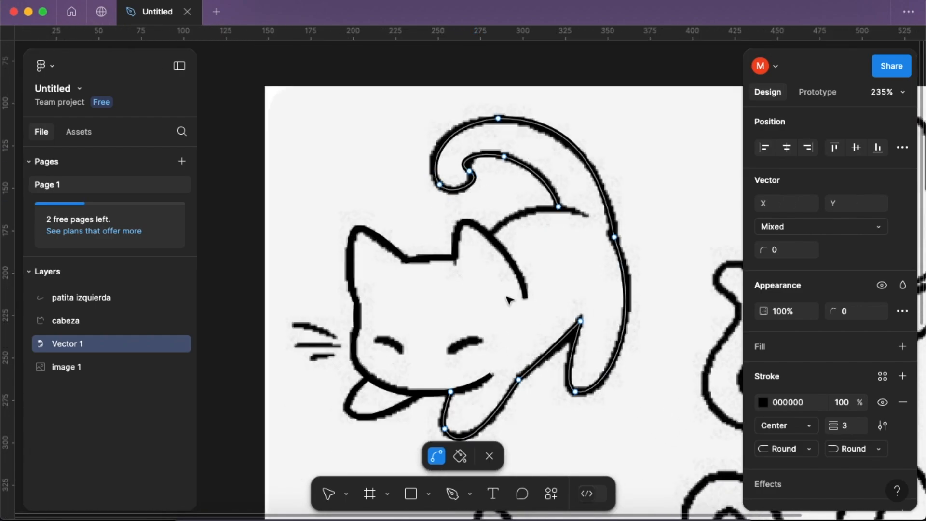
{"action": "left_click", "coordinate": [181, 368]}
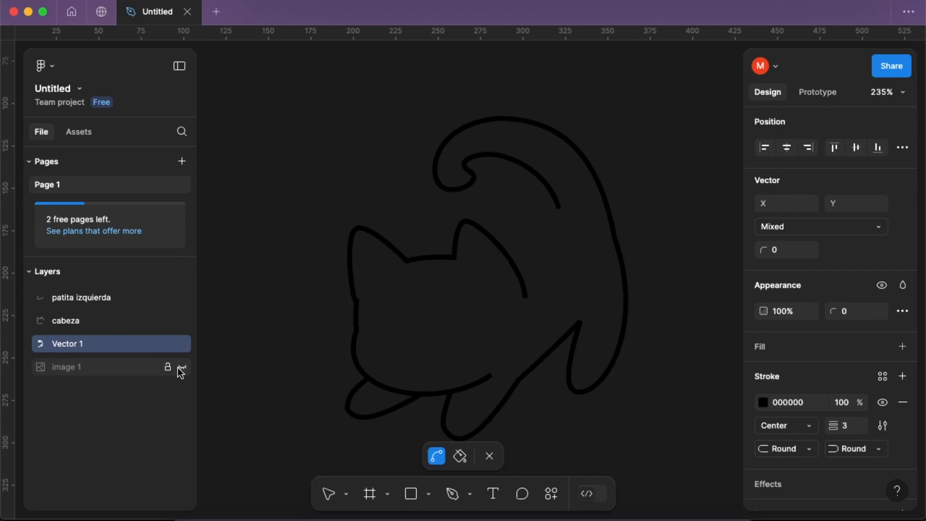
{"action": "left_click", "coordinate": [180, 368]}
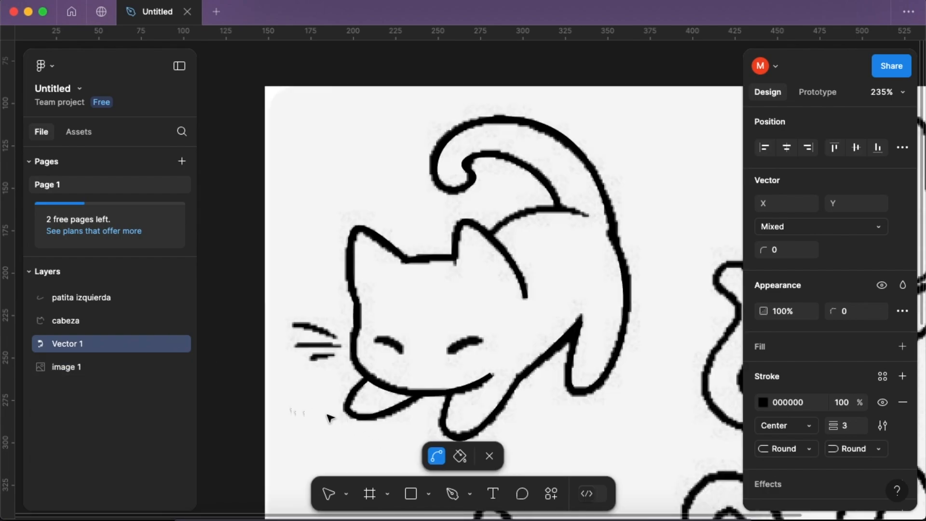
{"action": "left_click", "coordinate": [489, 456]}
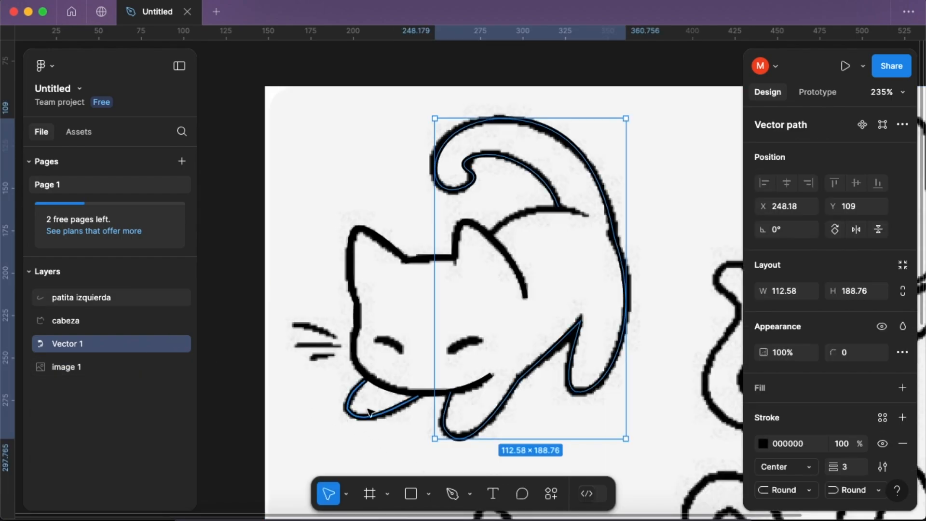
{"action": "left_click", "coordinate": [182, 369]}
{"action": "left_click", "coordinate": [182, 369]}
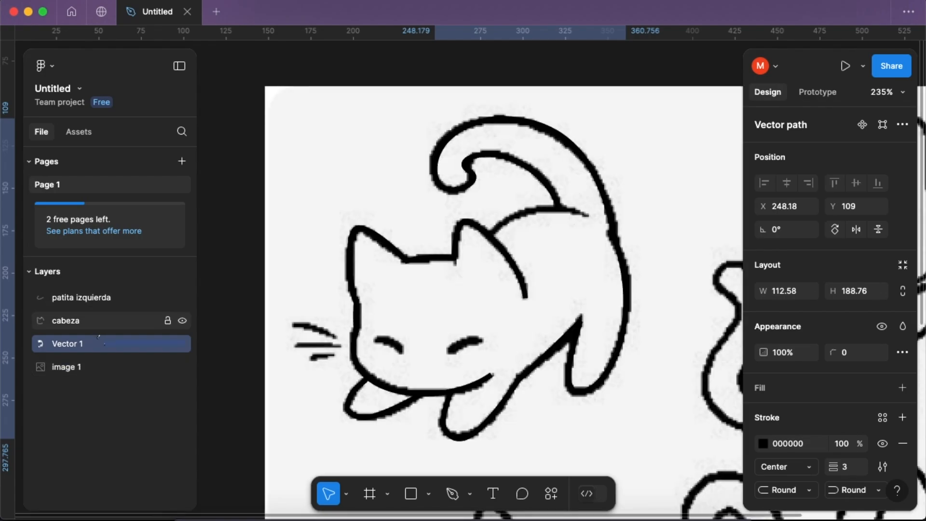
- Rename the body path layer as cuerpo and deselect it
{"action": "double_click", "coordinate": [76, 345]}
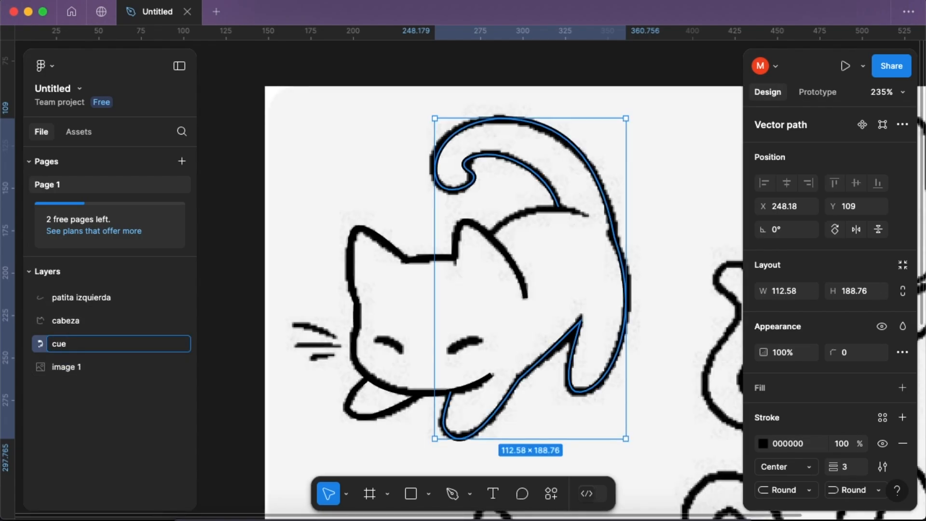
{"action": "type", "text": "cuerpo"}
{"action": "key", "text": "Return"}
{"action": "left_click", "coordinate": [248, 292]}
- Draw a straight Pen line about 56 by 12 from the right ear's outer edge across the tail base, and reopen it for editing
{"action": "scroll", "coordinate": [508, 181], "scroll_direction": "up", "scroll_amount": 5}
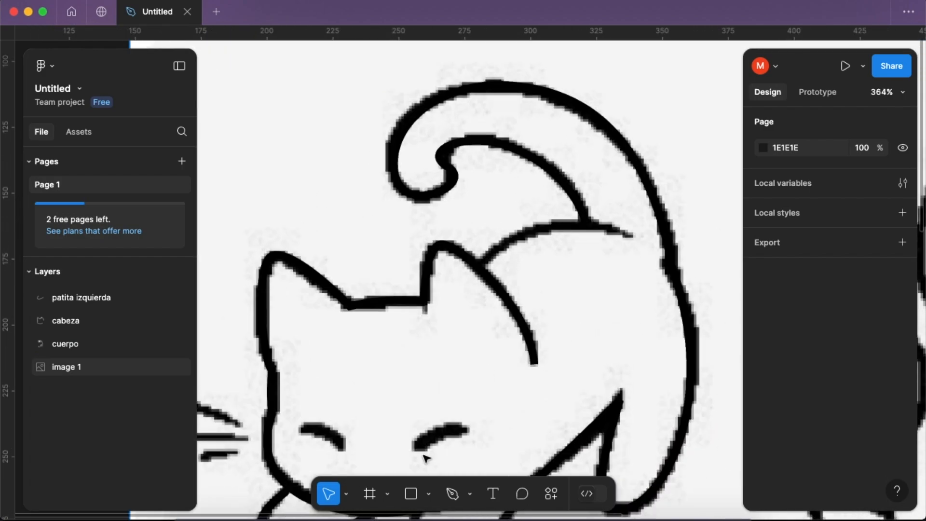
{"action": "left_click", "coordinate": [453, 493]}
{"action": "scroll", "coordinate": [464, 268], "scroll_direction": "up", "scroll_amount": 7}
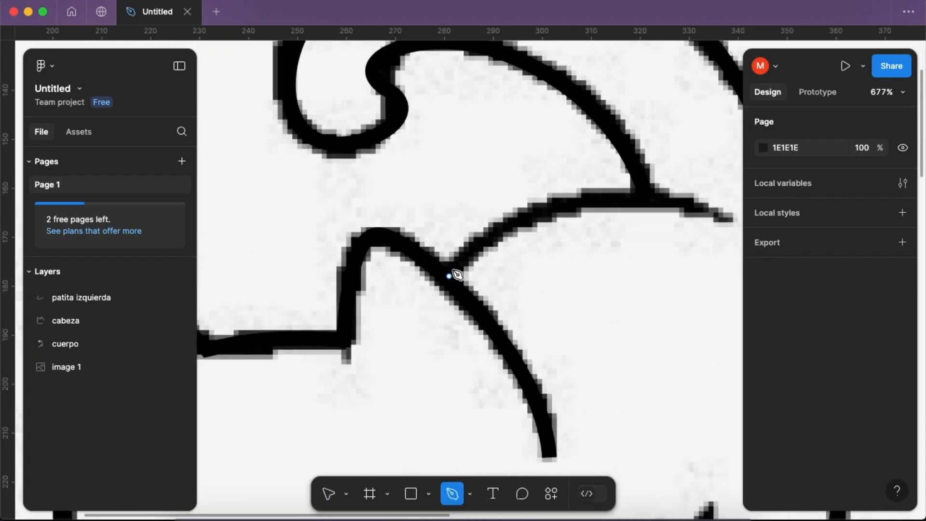
{"action": "left_click", "coordinate": [449, 276]}
{"action": "left_click", "coordinate": [723, 217]}
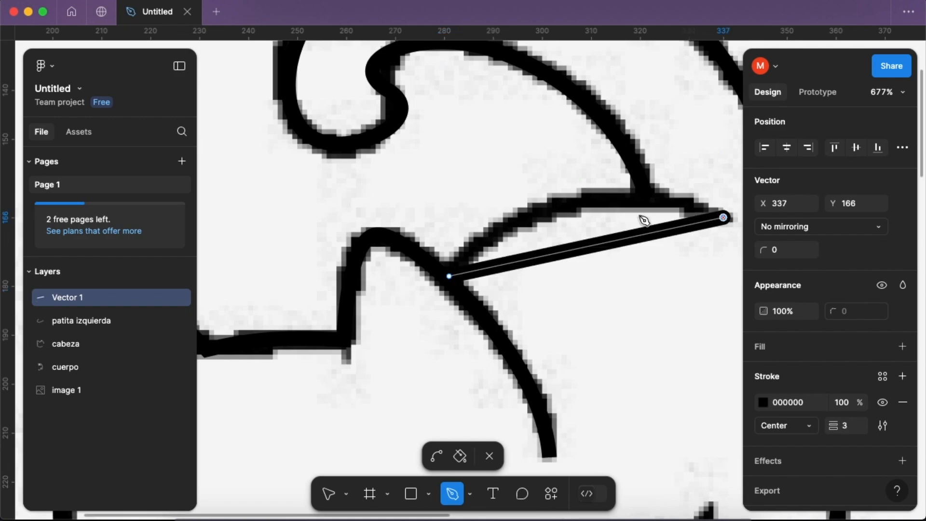
{"action": "left_click", "coordinate": [489, 455]}
{"action": "scroll", "coordinate": [532, 278], "scroll_direction": "right", "scroll_amount": 3}
{"action": "scroll", "coordinate": [532, 279], "scroll_direction": "up", "scroll_amount": 2}
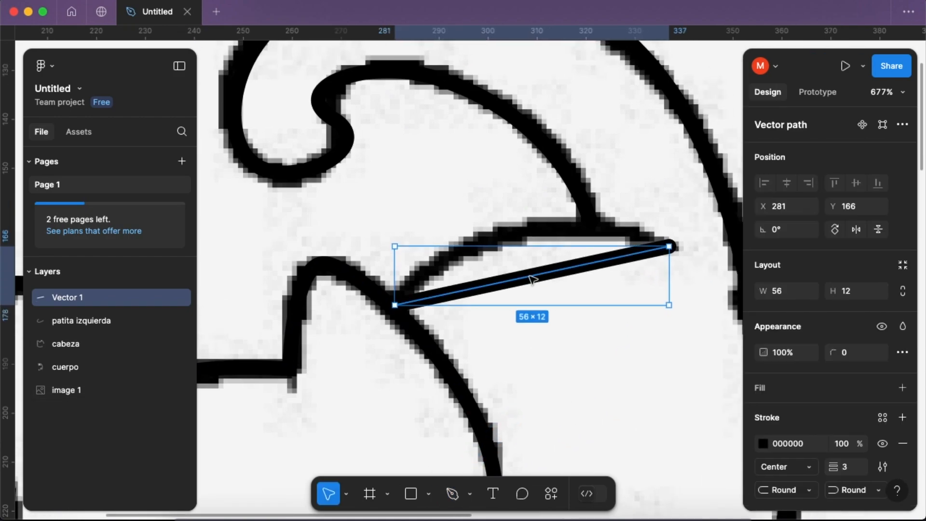
{"action": "double_click", "coordinate": [532, 278]}
{"action": "left_click", "coordinate": [844, 453]}
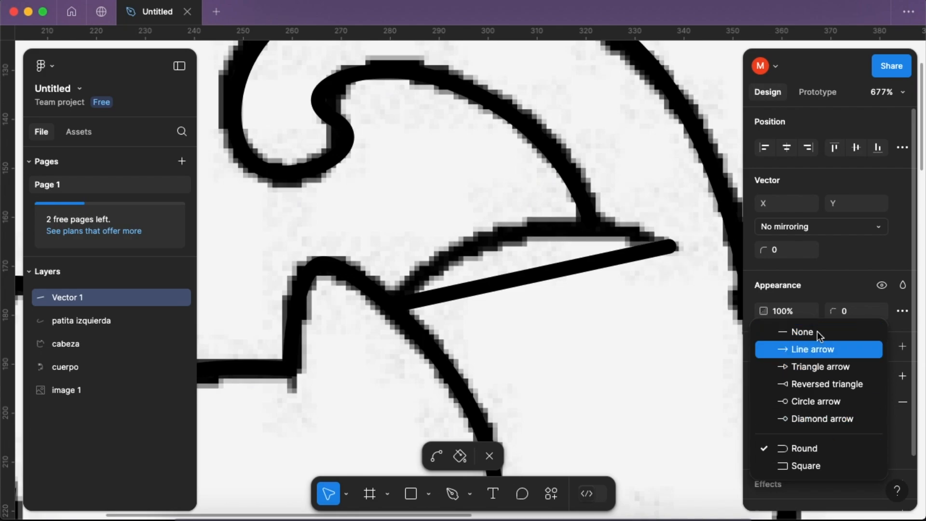
{"action": "left_click", "coordinate": [903, 436]}
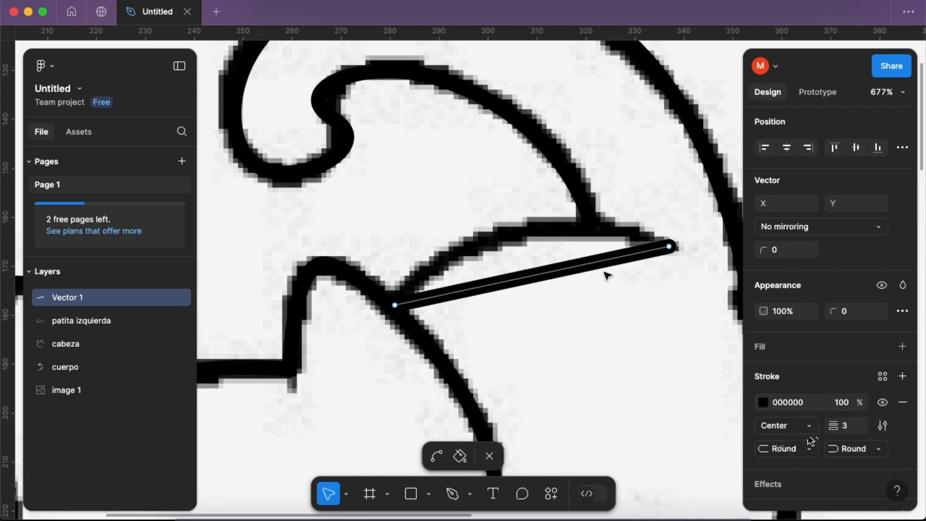
{"action": "left_click_drag", "start_coordinate": [511, 280], "coordinate": [510, 270]}
{"action": "key", "text": "super+z"}
- Bend the line across the tail base upward along the drawn back curve, and check it with the reference image hidden and reshown
{"action": "left_click", "coordinate": [437, 455]}
{"action": "left_click_drag", "start_coordinate": [507, 285], "coordinate": [490, 240]}
{"action": "scroll", "coordinate": [586, 316], "scroll_direction": "down", "scroll_amount": 8}
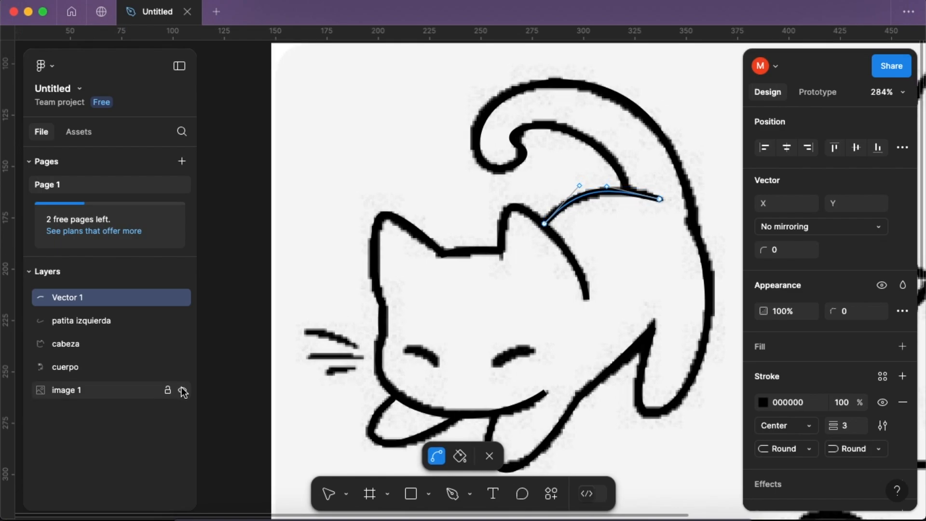
{"action": "left_click", "coordinate": [182, 391]}
{"action": "left_click", "coordinate": [183, 391]}
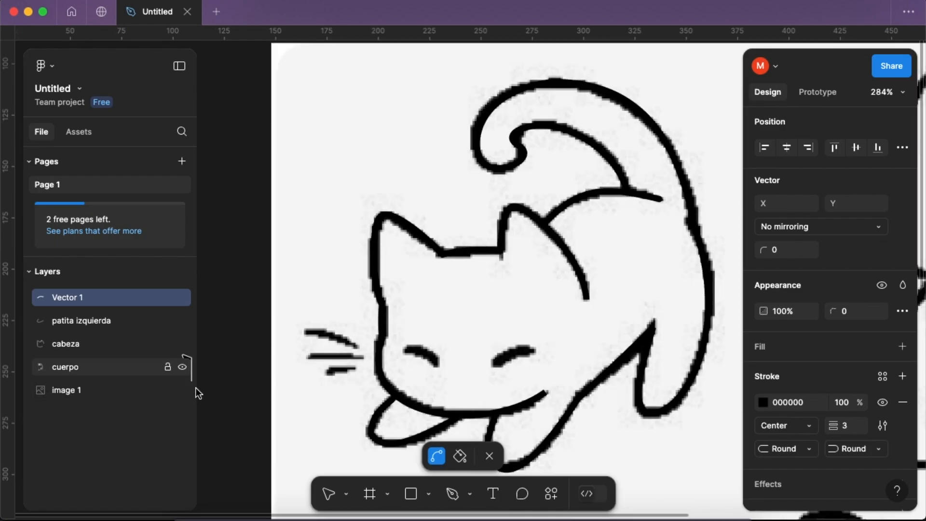
- Leave editing of the back curve and draw a straight Pen line about 19 by 7.5 across the right eye
{"action": "scroll", "coordinate": [273, 318], "scroll_direction": "down", "scroll_amount": 3}
{"action": "scroll", "coordinate": [316, 322], "scroll_direction": "up", "scroll_amount": 3}
{"action": "scroll", "coordinate": [485, 350], "scroll_direction": "right", "scroll_amount": 3}
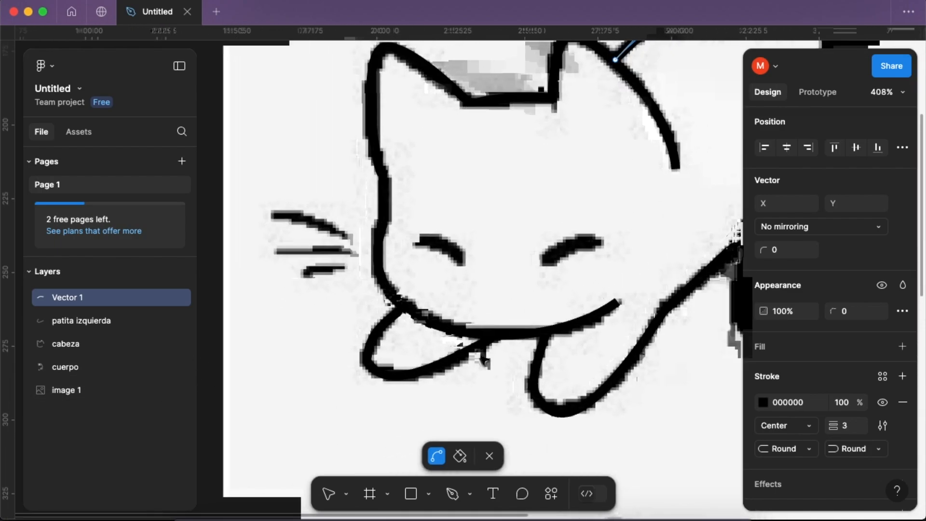
{"action": "left_click", "coordinate": [489, 456]}
{"action": "scroll", "coordinate": [551, 295], "scroll_direction": "up", "scroll_amount": 2}
{"action": "scroll", "coordinate": [551, 295], "scroll_direction": "up", "scroll_amount": 4}
{"action": "key", "text": "p"}
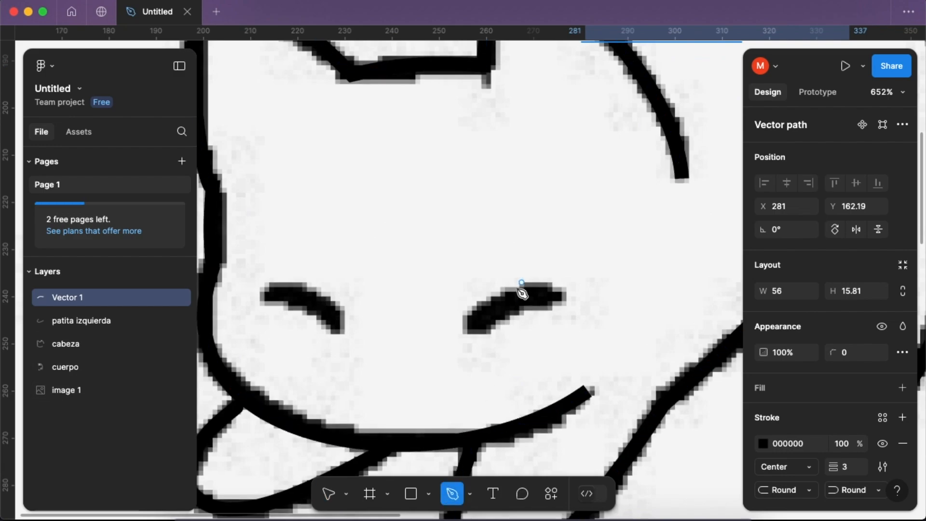
{"action": "left_click", "coordinate": [471, 331]}
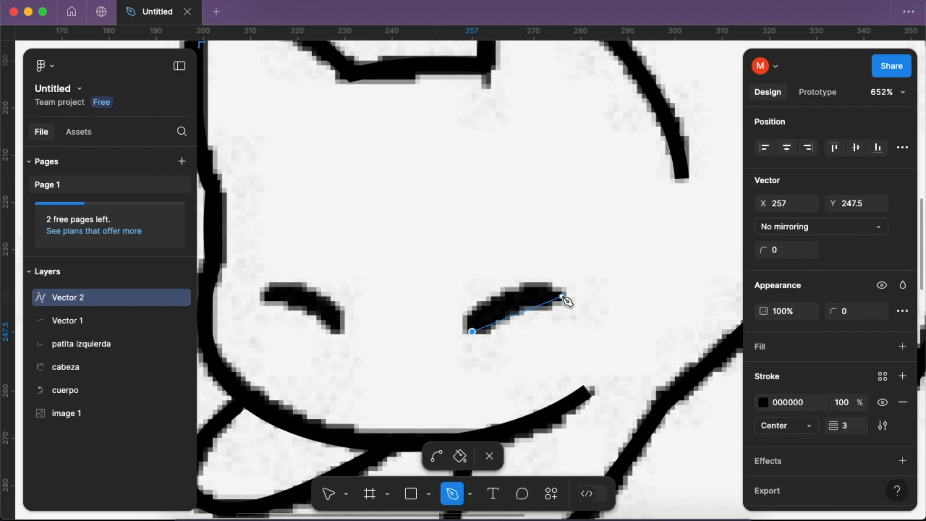
{"action": "left_click", "coordinate": [562, 295]}
{"action": "left_click", "coordinate": [489, 456]}
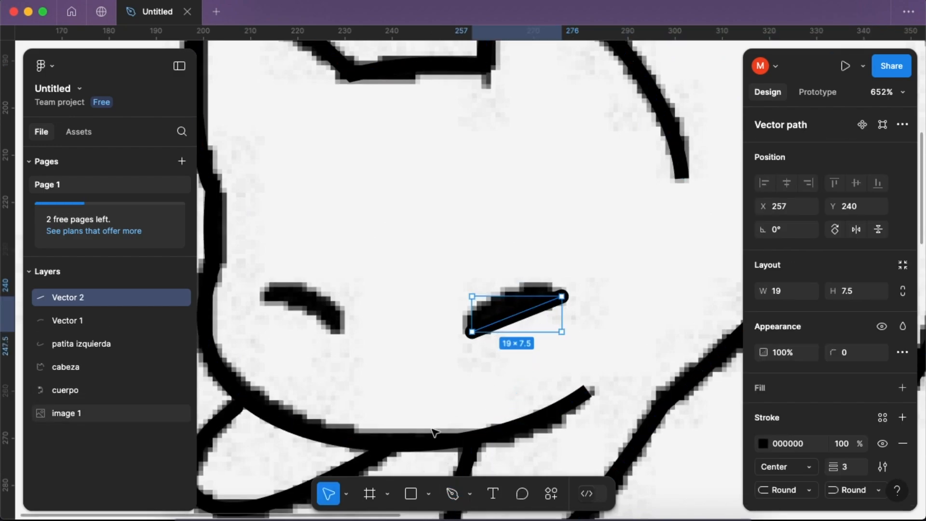
- Bend the right eye line upward along the drawn eye and set its stroke weight to 4
{"action": "left_click", "coordinate": [471, 493]}
{"action": "double_click", "coordinate": [502, 330]}
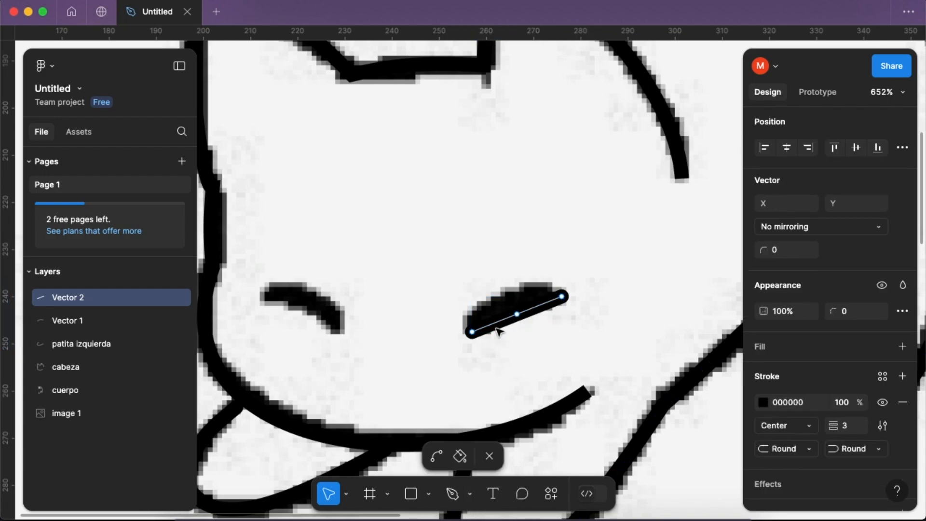
{"action": "left_click", "coordinate": [438, 456]}
{"action": "left_click_drag", "start_coordinate": [511, 317], "coordinate": [506, 307]}
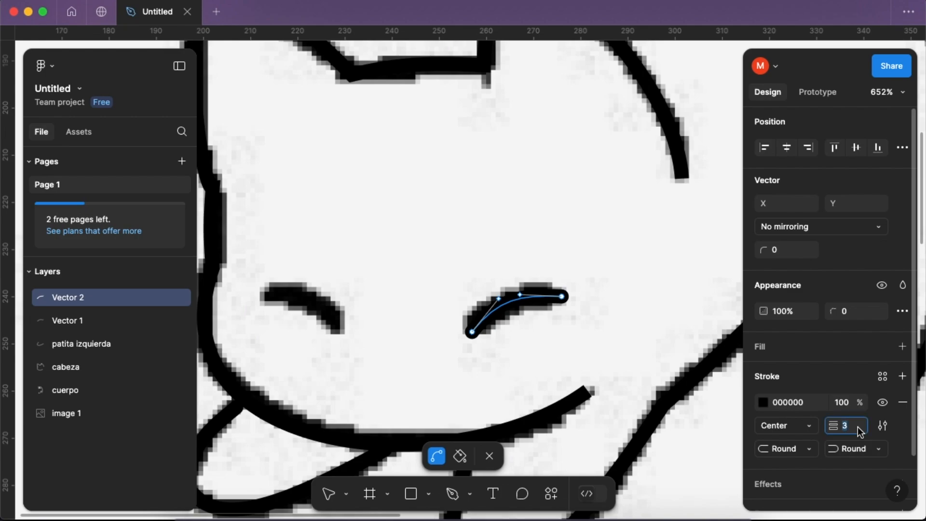
{"action": "type", "text": "4"}
{"action": "key", "text": "Return"}
{"action": "scroll", "coordinate": [550, 359], "scroll_direction": "left", "scroll_amount": 2}
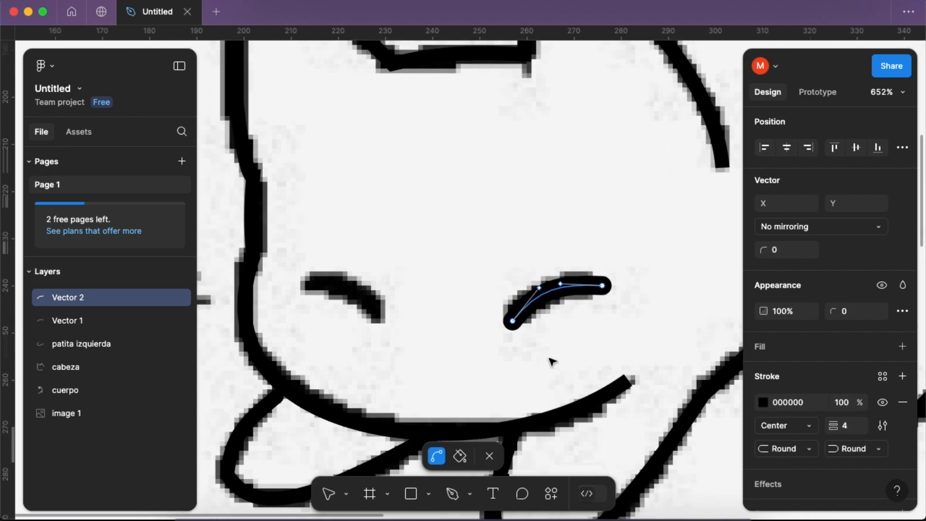
{"action": "left_click", "coordinate": [488, 457]}
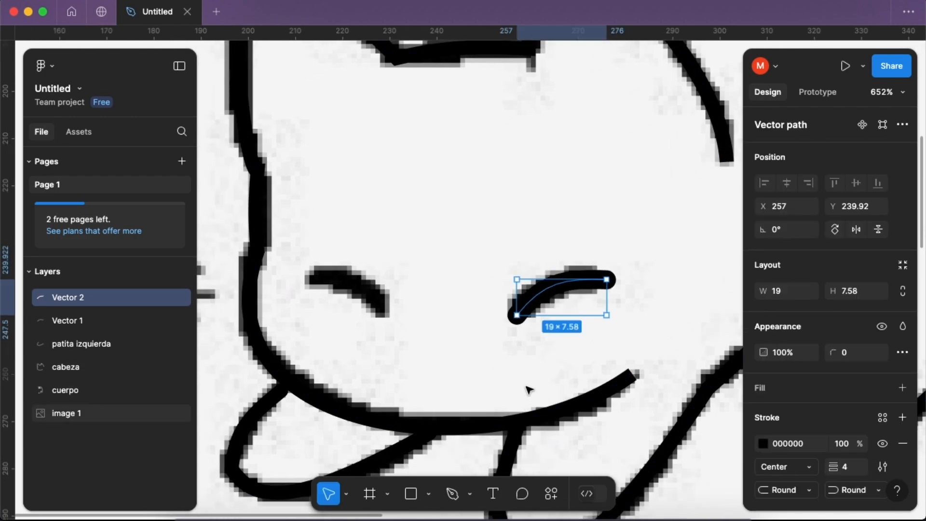
- Duplicate the right eye curve onto the left eye, mirrored, resized to 14 by 8 and rotated to -173.1°
{"action": "left_click_drag", "start_coordinate": [551, 301], "coordinate": [423, 311]}
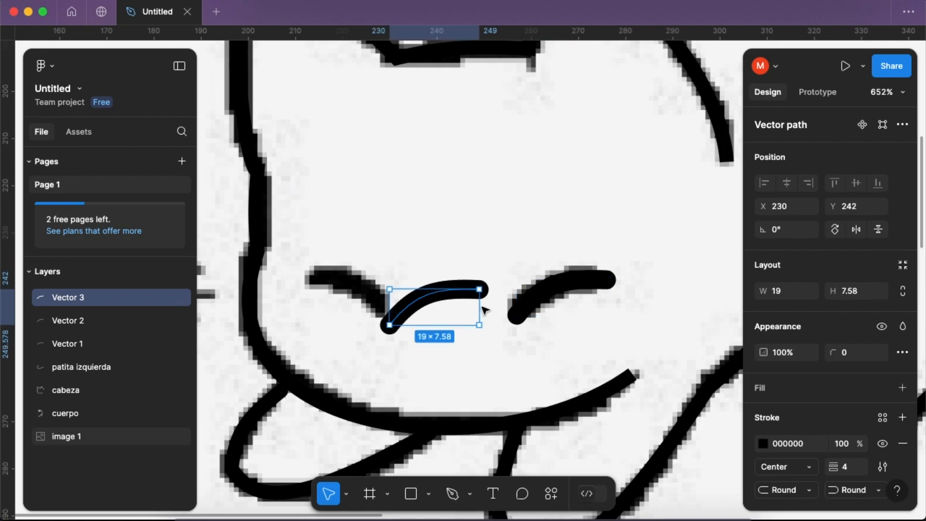
{"action": "left_click_drag", "start_coordinate": [483, 306], "coordinate": [379, 295]}
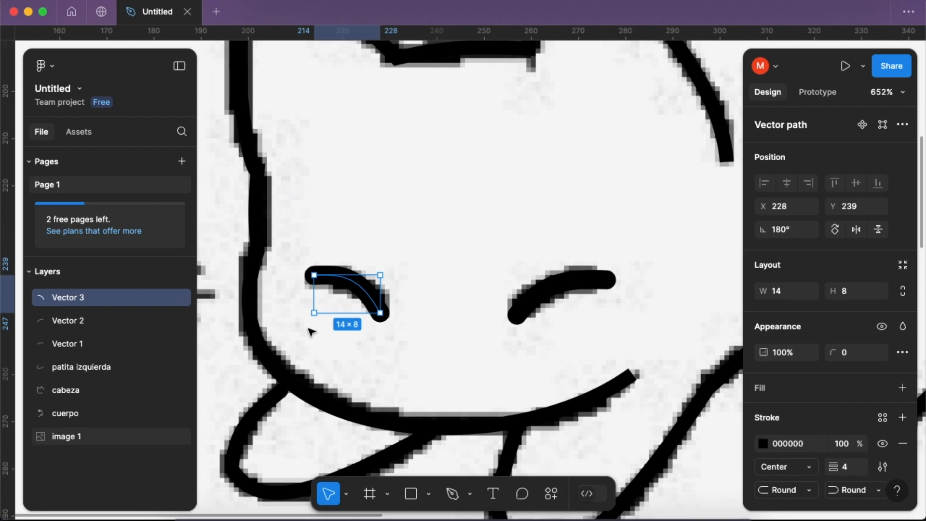
{"action": "left_click_drag", "start_coordinate": [309, 324], "coordinate": [311, 328]}
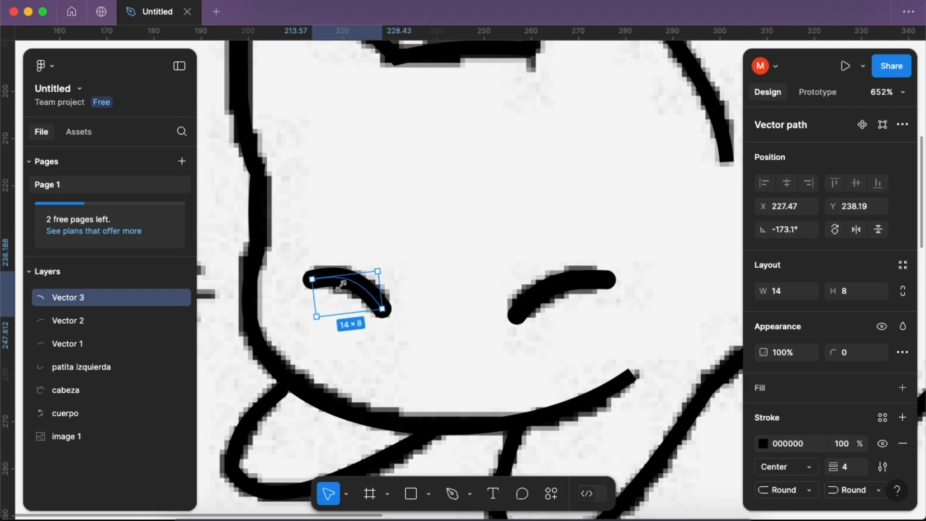
{"action": "left_click_drag", "start_coordinate": [351, 281], "coordinate": [352, 280]}
{"action": "scroll", "coordinate": [434, 368], "scroll_direction": "down", "scroll_amount": 5}
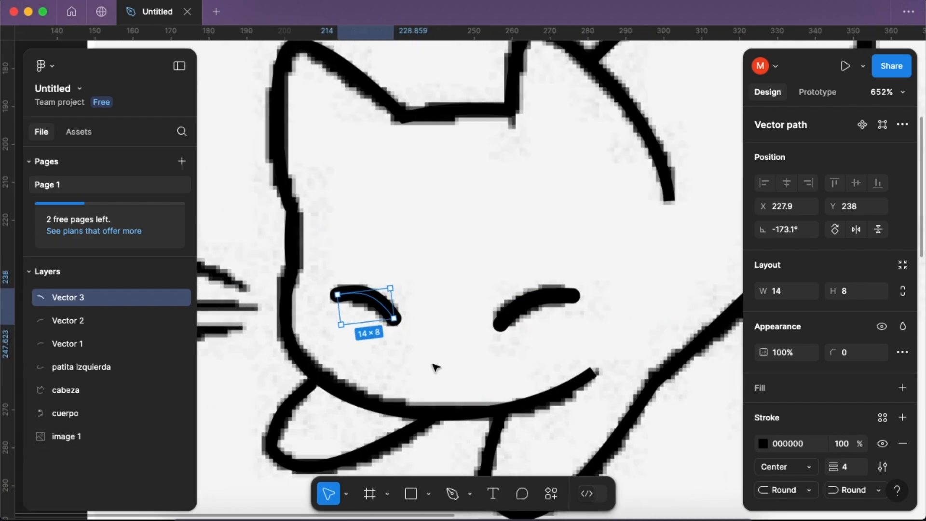
{"action": "left_click", "coordinate": [253, 357]}
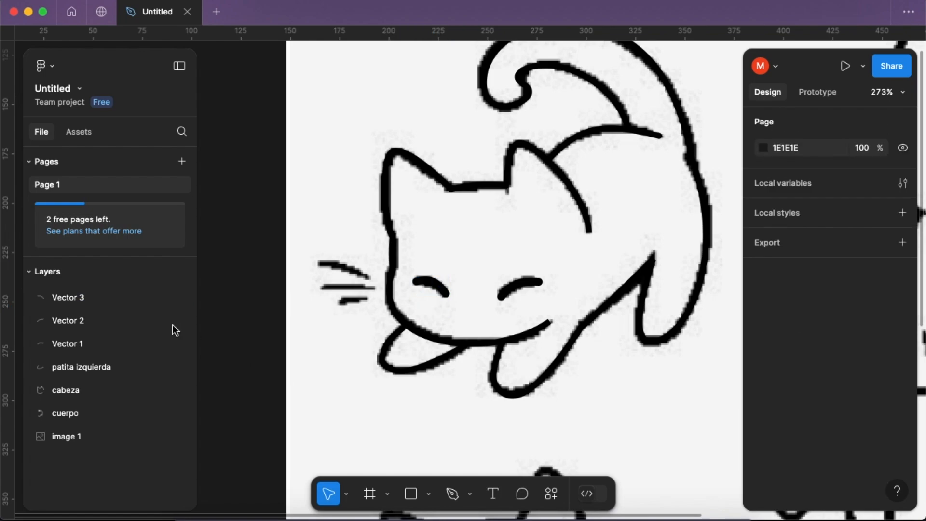
- Rename the right eye layer as ojo derecha and the left eye layer as ojo izquierda
{"action": "double_click", "coordinate": [108, 324]}
{"action": "type", "text": "ojo derecha"}
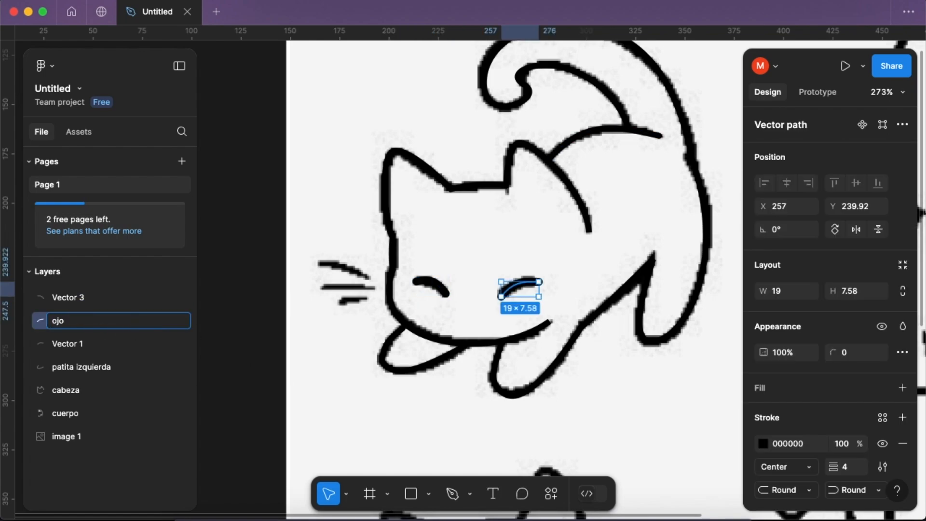
{"action": "double_click", "coordinate": [66, 298]}
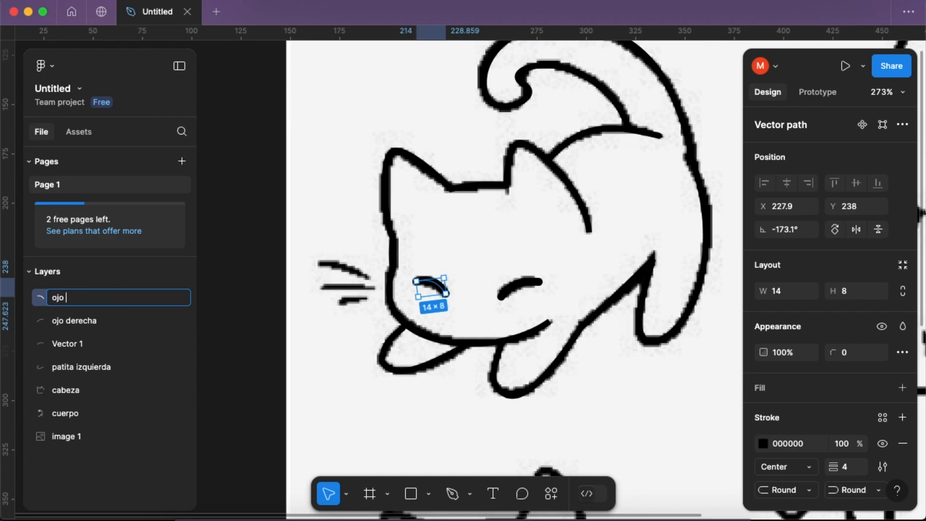
{"action": "type", "text": "ojo izquierda"}
{"action": "key", "text": "Return"}
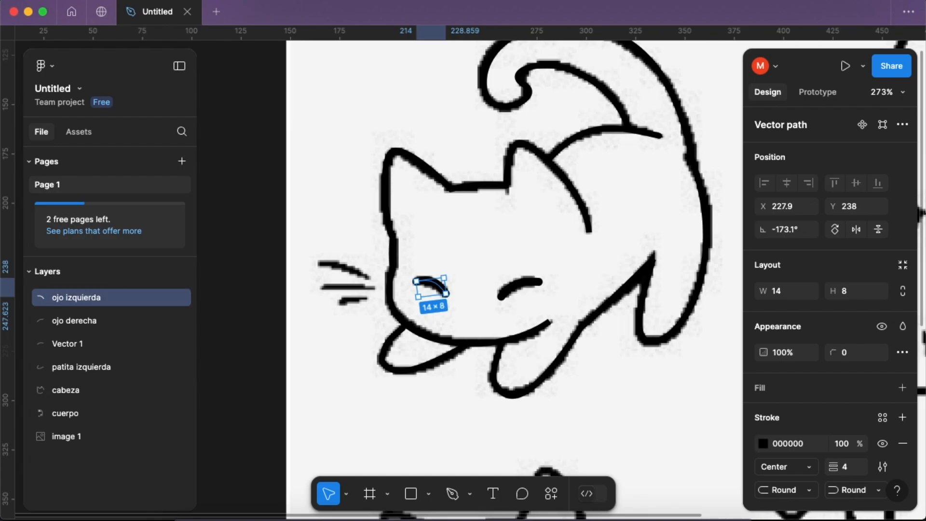
{"action": "left_click", "coordinate": [239, 317]}
- Draw a straight Pen line about 14 by 2.5 along the lowest whisker
{"action": "scroll", "coordinate": [289, 332], "scroll_direction": "up", "scroll_amount": 5}
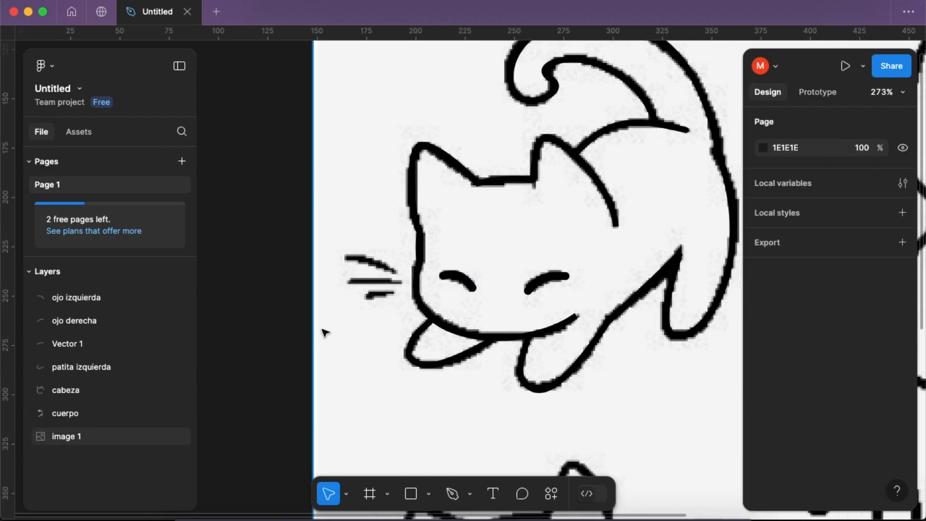
{"action": "scroll", "coordinate": [326, 333], "scroll_direction": "up", "scroll_amount": 4}
{"action": "left_click", "coordinate": [453, 494]}
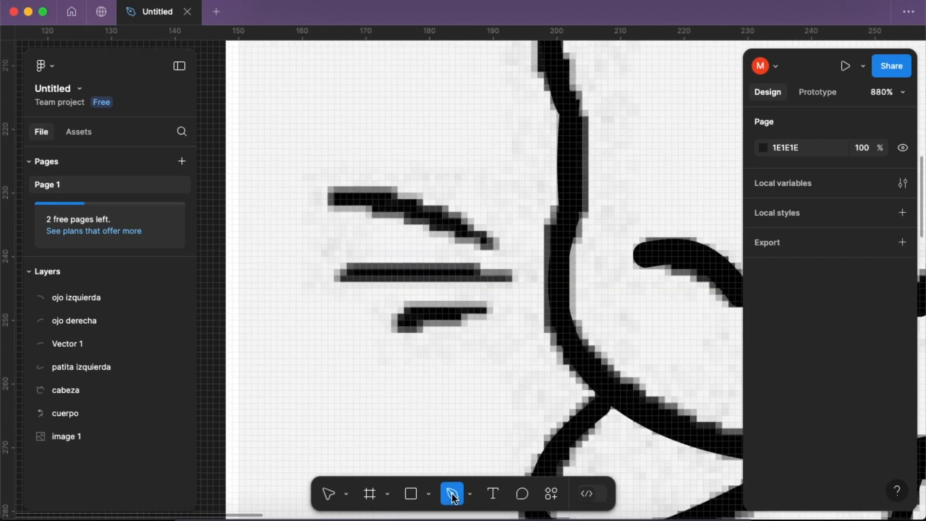
{"action": "left_click", "coordinate": [487, 311]}
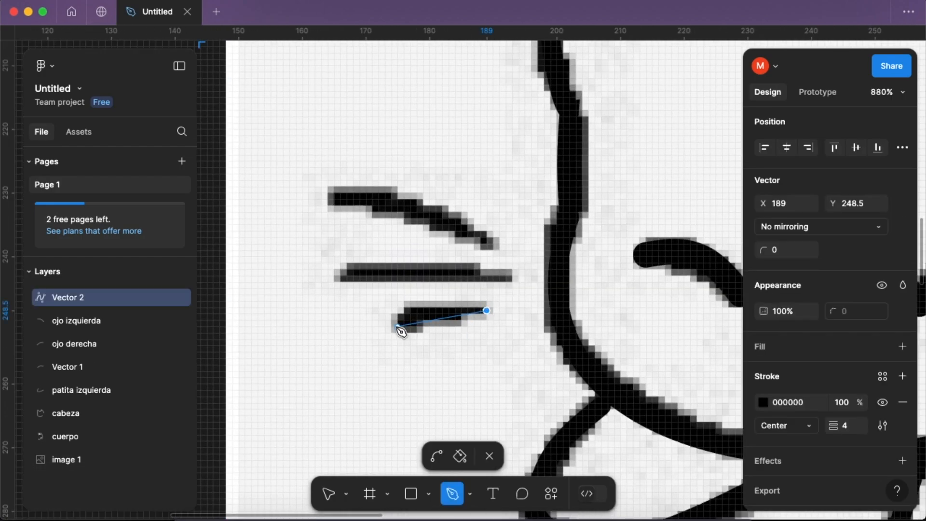
{"action": "left_click", "coordinate": [397, 326]}
{"action": "left_click", "coordinate": [492, 456]}
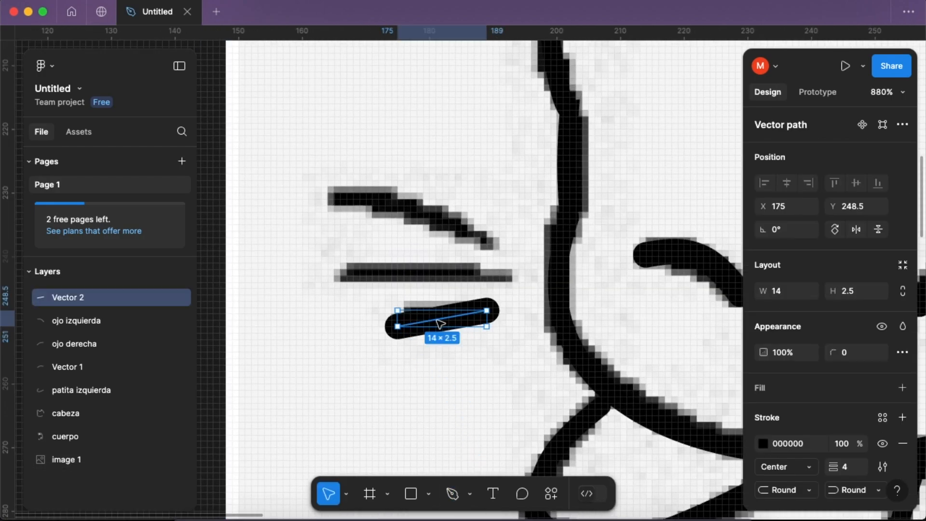
- Bend the lowest whisker line upward along the drawn whisker and set its stroke weight to 2
{"action": "left_click", "coordinate": [436, 456]}
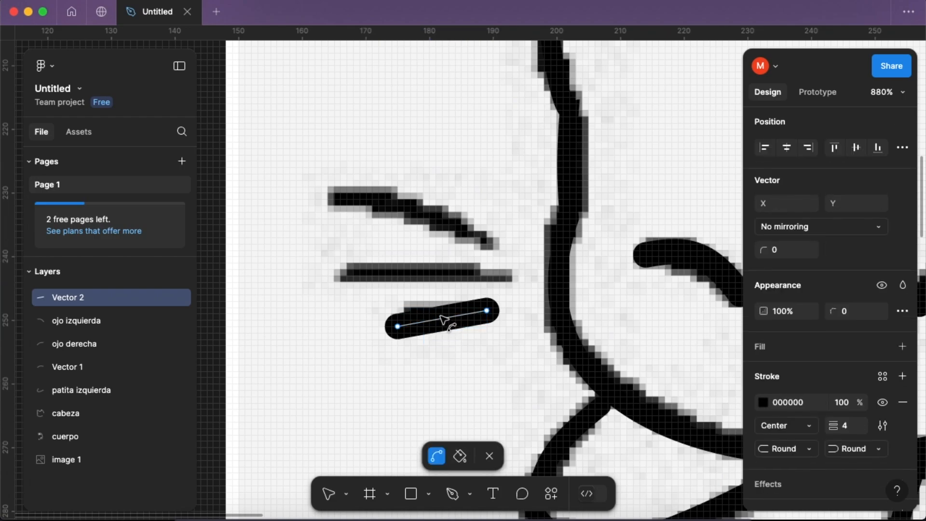
{"action": "left_click_drag", "start_coordinate": [438, 321], "coordinate": [437, 308]}
{"action": "left_click", "coordinate": [857, 430]}
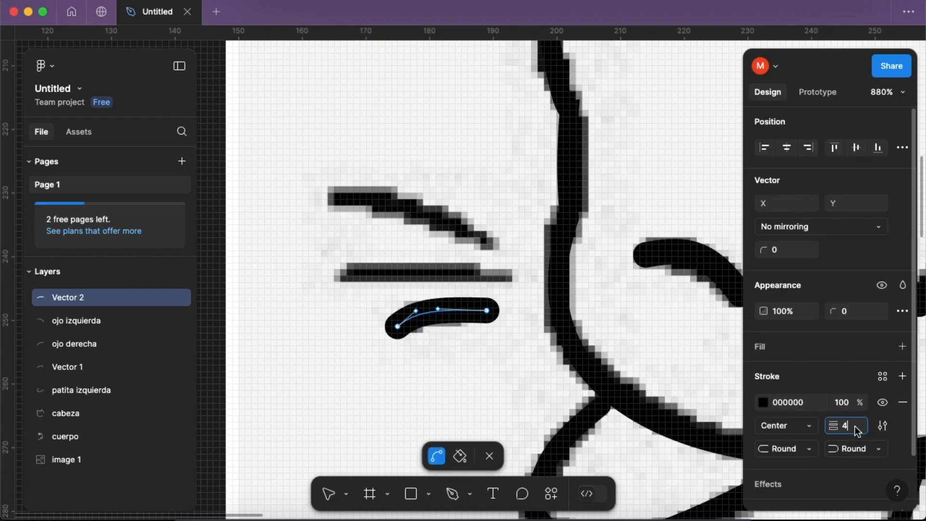
{"action": "type", "text": "2"}
{"action": "key", "text": "Return"}
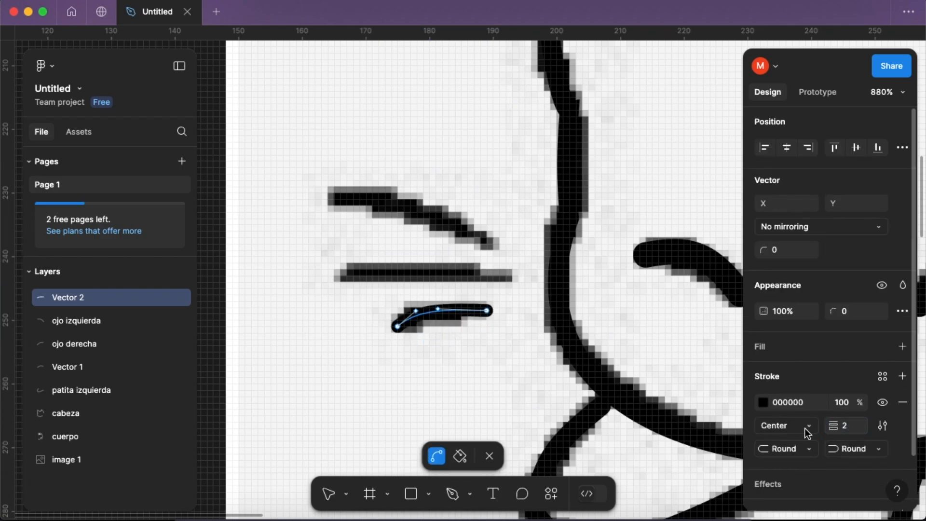
{"action": "left_click", "coordinate": [489, 457]}
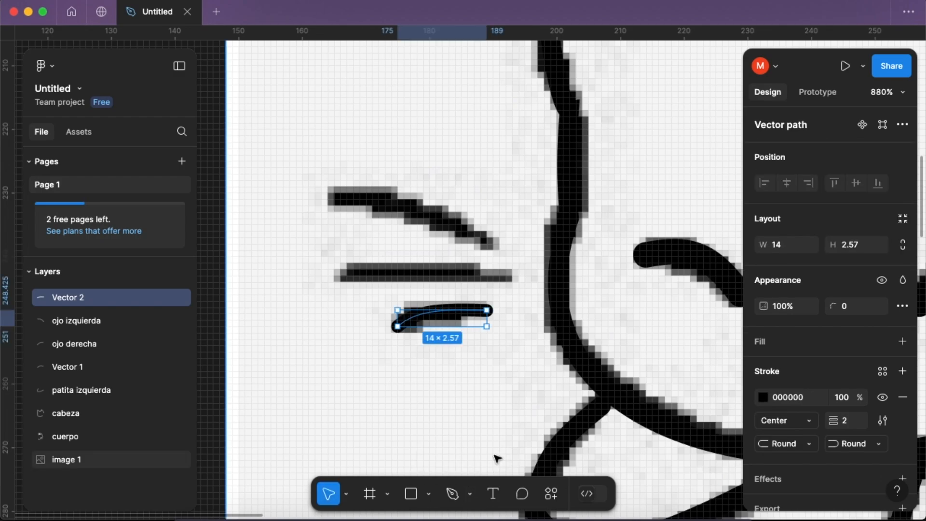
- Duplicate the lowest whisker onto the middle whisker, stretch it to about 25.24 wide and rotate it to -4.55°
{"action": "key", "text": "super+d"}
{"action": "left_click_drag", "start_coordinate": [445, 319], "coordinate": [420, 265]}
{"action": "mouse_move", "coordinate": [458, 289]}
{"action": "left_mouse_down"}
{"action": "mouse_move", "coordinate": [440, 307]}
{"action": "mouse_move", "coordinate": [455, 236]}
{"action": "mouse_move", "coordinate": [470, 256]}
{"action": "mouse_move", "coordinate": [456, 316]}
{"action": "mouse_move", "coordinate": [448, 274]}
{"action": "left_mouse_up"}
{"action": "left_click_drag", "start_coordinate": [462, 310], "coordinate": [478, 301]}
{"action": "left_click_drag", "start_coordinate": [446, 274], "coordinate": [484, 280]}
{"action": "left_click_drag", "start_coordinate": [414, 275], "coordinate": [346, 269]}
{"action": "left_click_drag", "start_coordinate": [403, 273], "coordinate": [400, 274]}
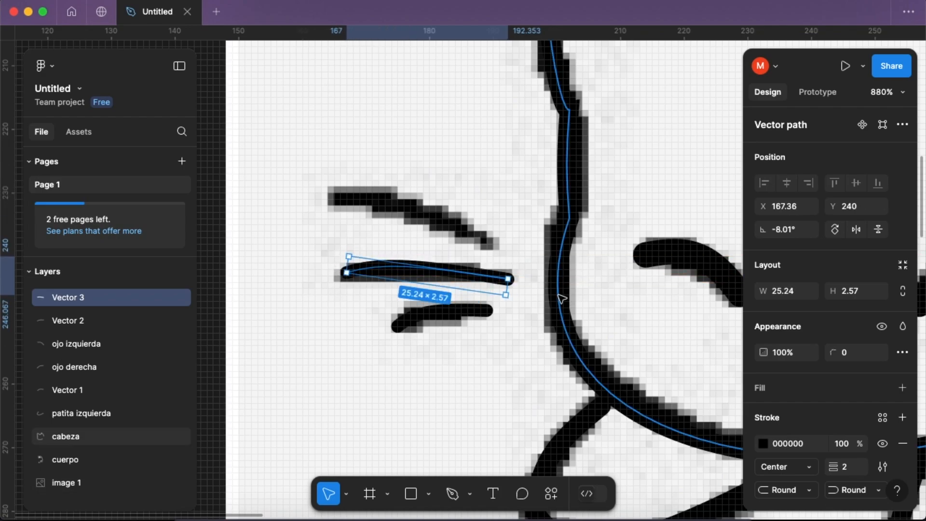
{"action": "left_click_drag", "start_coordinate": [512, 299], "coordinate": [514, 295]}
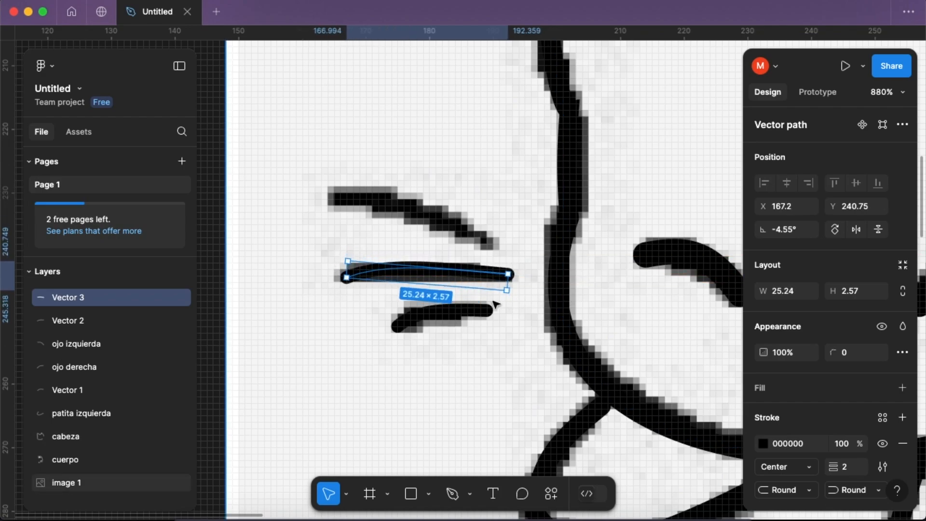
- Flatten the middle whisker's curve slightly with the Bend tool to match the reference drawing
{"action": "double_click", "coordinate": [469, 281]}
{"action": "left_click", "coordinate": [439, 453]}
{"action": "left_click_drag", "start_coordinate": [414, 271], "coordinate": [417, 273]}
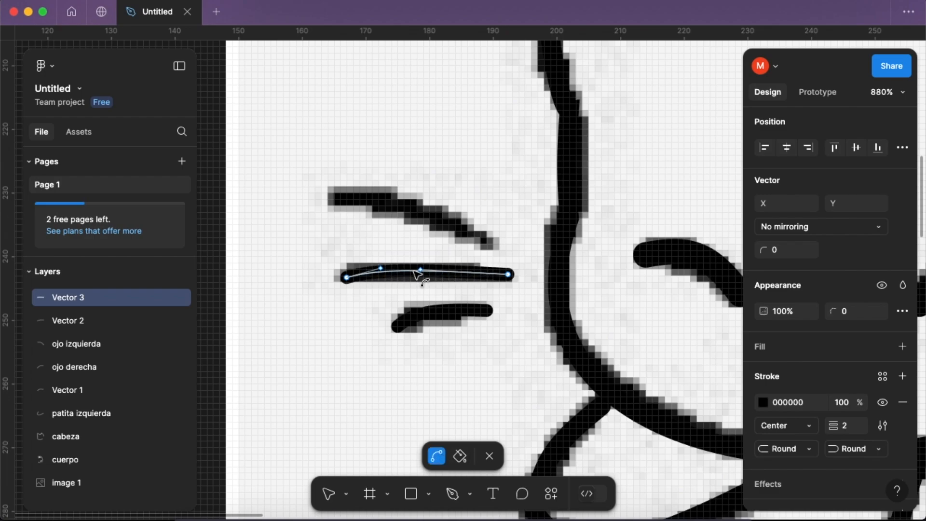
{"action": "left_click", "coordinate": [489, 455]}
- Duplicate the middle whisker onto the top whisker and rotate the copy to -23.7°
{"action": "key", "text": "super+d"}
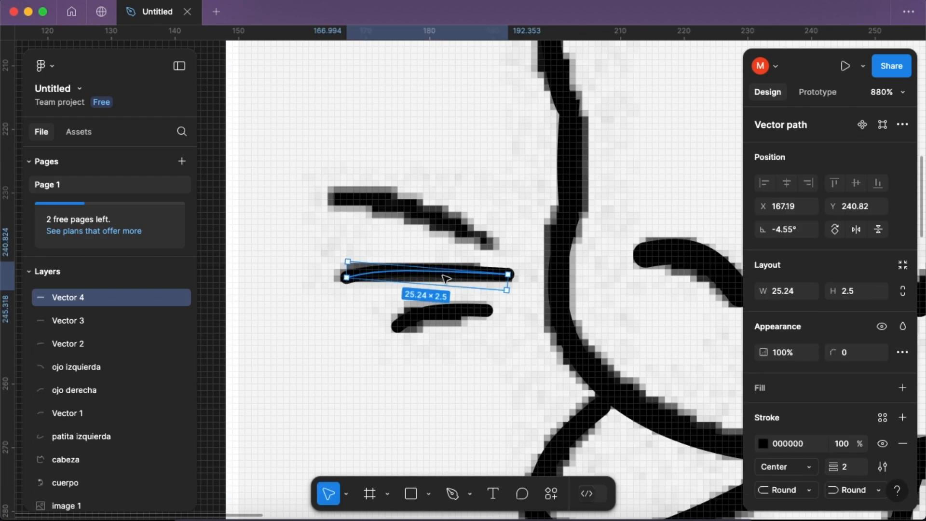
{"action": "left_click_drag", "start_coordinate": [447, 276], "coordinate": [430, 202]}
{"action": "mouse_move", "coordinate": [497, 223]}
{"action": "left_mouse_down"}
{"action": "mouse_move", "coordinate": [485, 239]}
{"action": "mouse_move", "coordinate": [452, 222]}
{"action": "mouse_move", "coordinate": [453, 240]}
{"action": "left_mouse_up"}
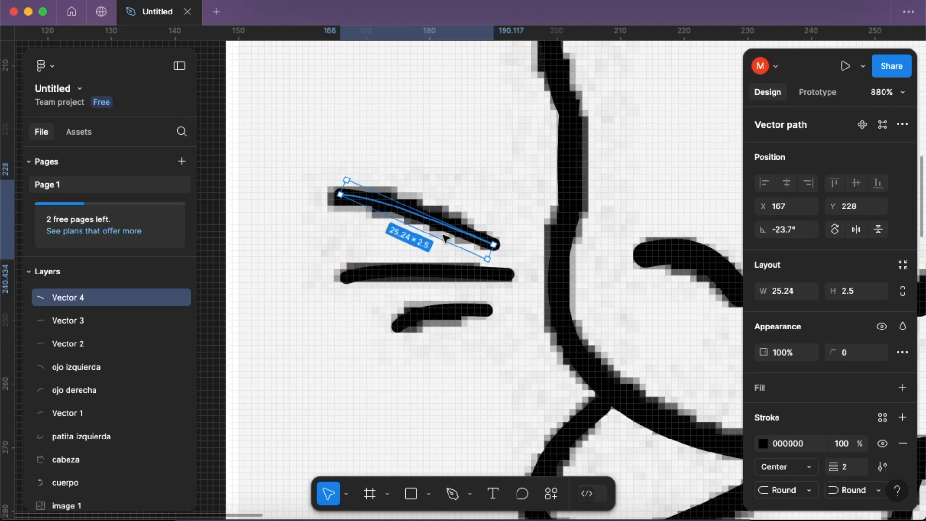
- Bend the top whisker further upward along the drawn whisker and leave vector editing
{"action": "double_click", "coordinate": [437, 227]}
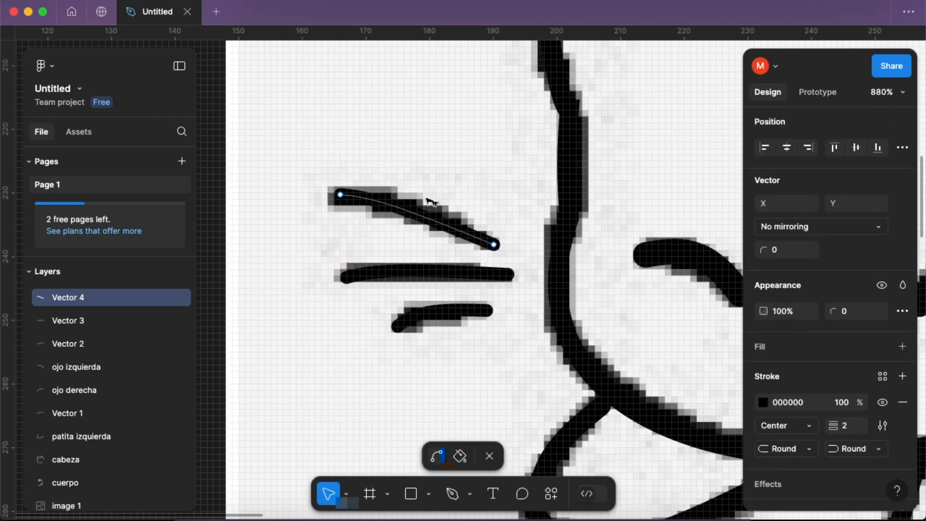
{"action": "left_click_drag", "start_coordinate": [420, 215], "coordinate": [431, 212]}
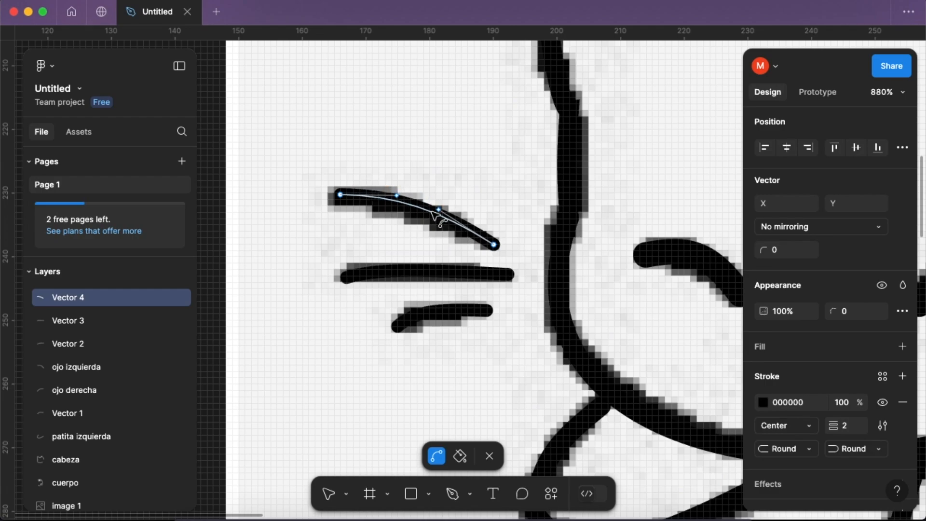
{"action": "left_click", "coordinate": [496, 444]}
- Hide the reference image layer and deselect everything to check the complete traced cat
{"action": "scroll", "coordinate": [482, 407], "scroll_direction": "down", "scroll_amount": 10}
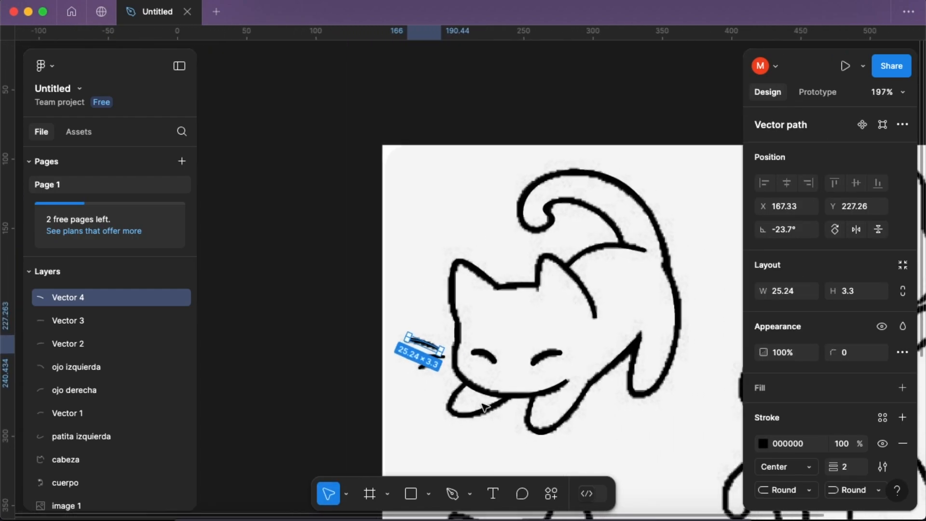
{"action": "scroll", "coordinate": [485, 407], "scroll_direction": "down", "scroll_amount": 3}
{"action": "scroll", "coordinate": [496, 392], "scroll_direction": "up", "scroll_amount": 4}
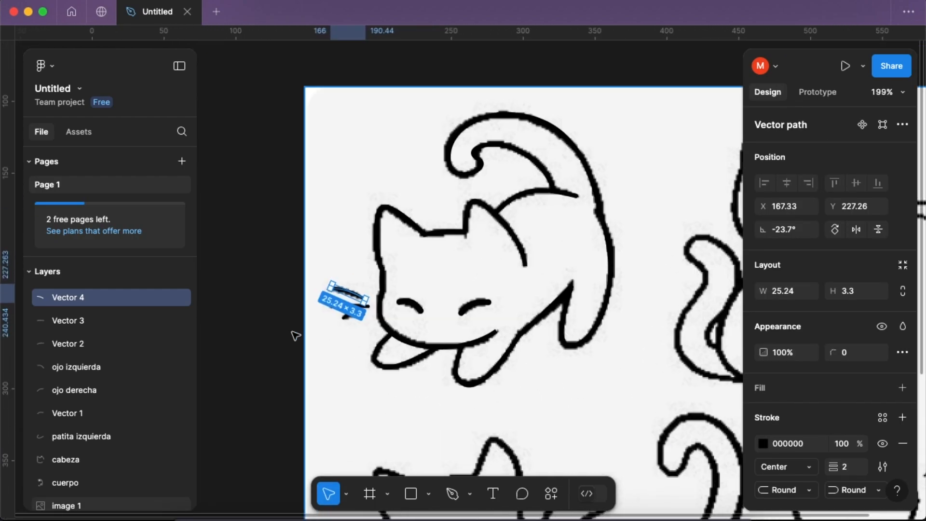
{"action": "scroll", "coordinate": [140, 328], "scroll_direction": "down", "scroll_amount": 1}
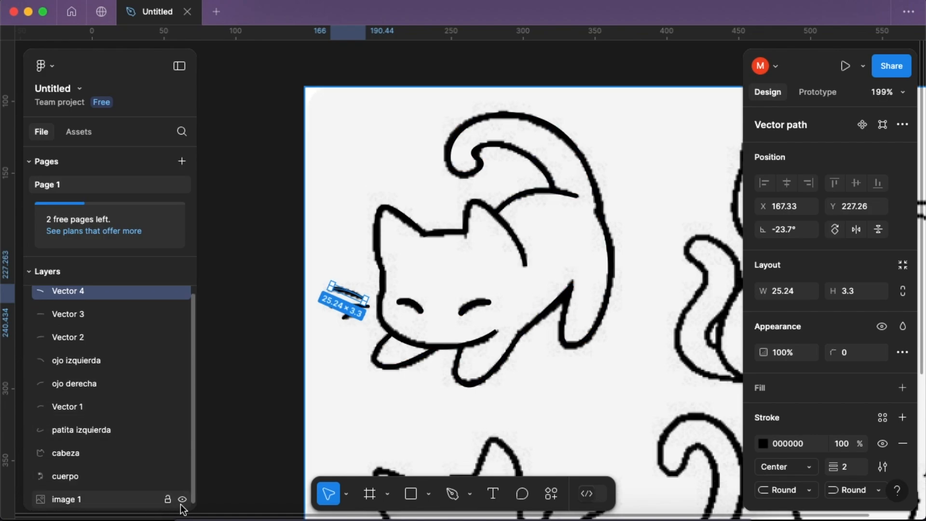
{"action": "left_click", "coordinate": [181, 501]}
{"action": "left_click", "coordinate": [563, 435]}
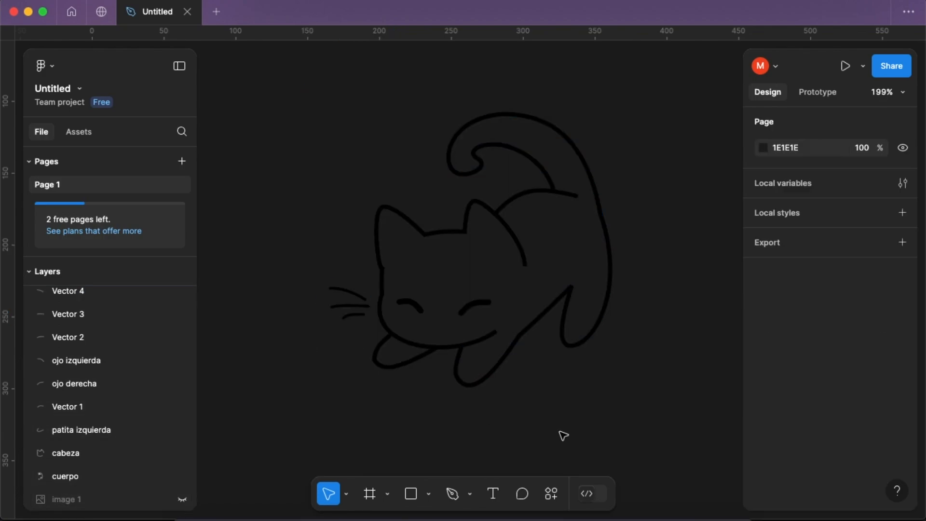
- Group all nine vector layers of the cat drawing and rename the group Gato
{"action": "left_click_drag", "start_coordinate": [691, 421], "coordinate": [281, 85]}
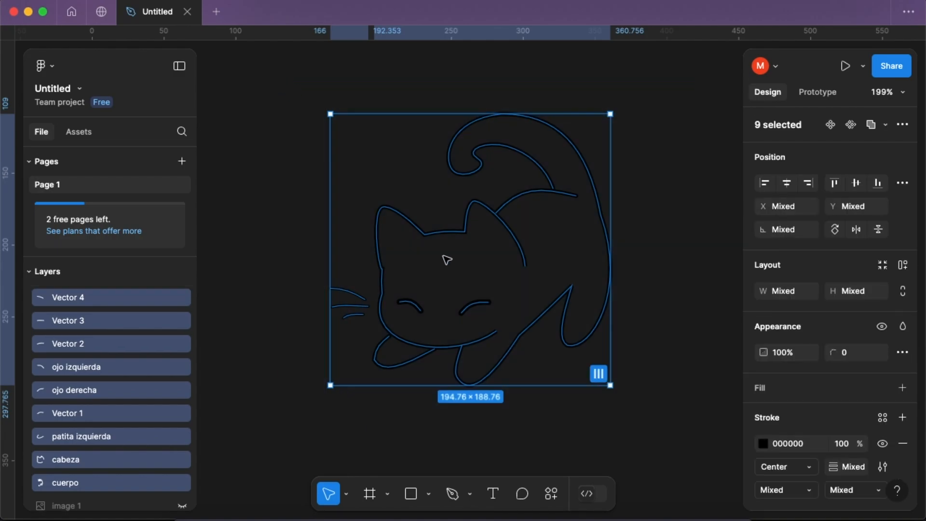
{"action": "right_click", "coordinate": [445, 261]}
{"action": "left_click", "coordinate": [472, 220]}
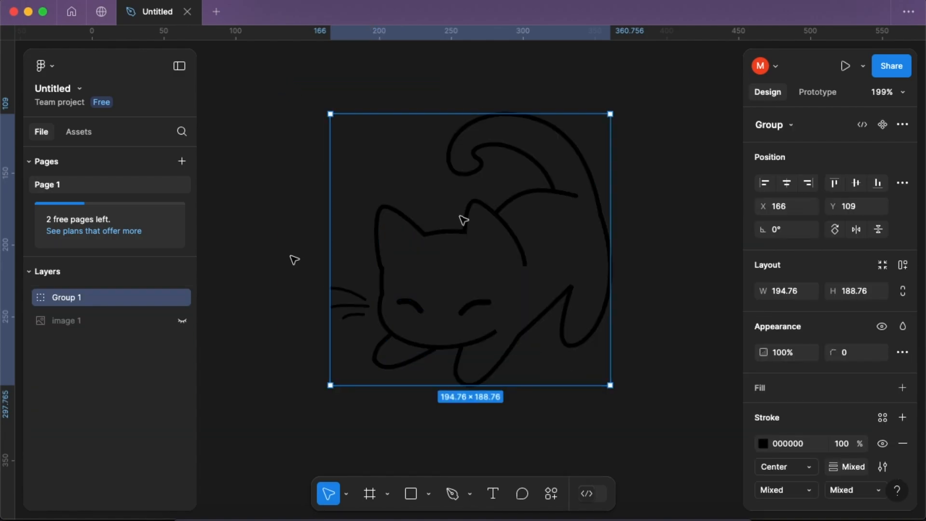
{"action": "left_click", "coordinate": [279, 269]}
{"action": "double_click", "coordinate": [68, 298]}
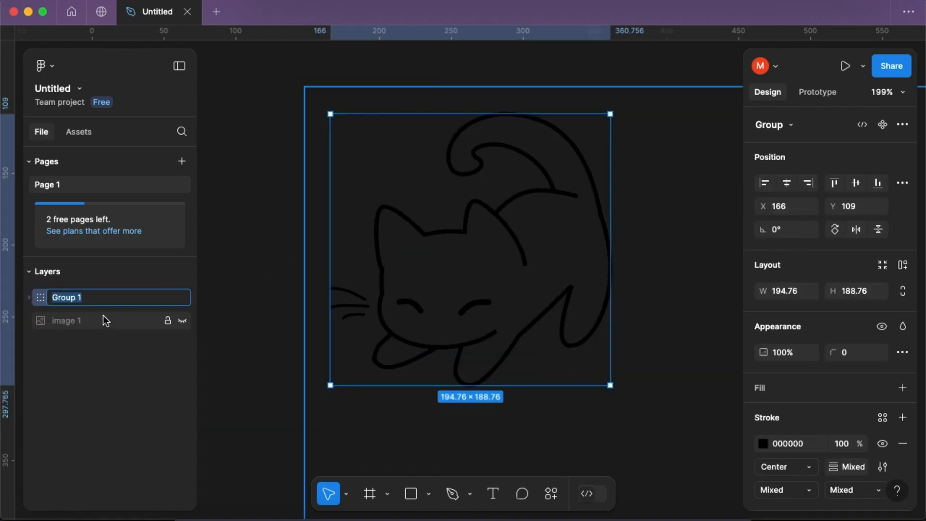
{"action": "left_click", "coordinate": [299, 370]}
- Try resizing the Gato group, first enlarging it to about 407 × 373, and undo the resizing
{"action": "scroll", "coordinate": [299, 371], "scroll_direction": "down", "scroll_amount": 5}
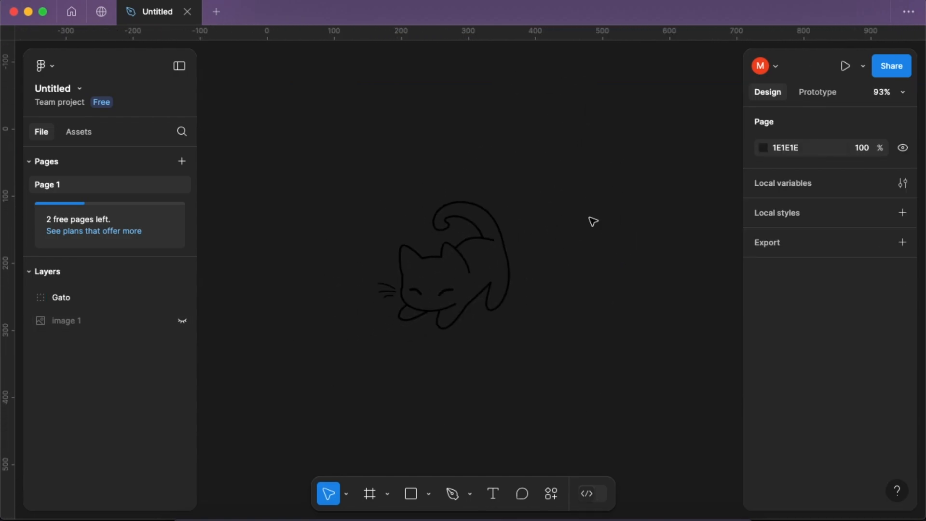
{"action": "left_click", "coordinate": [500, 221]}
{"action": "left_click_drag", "start_coordinate": [604, 122], "coordinate": [651, 79]}
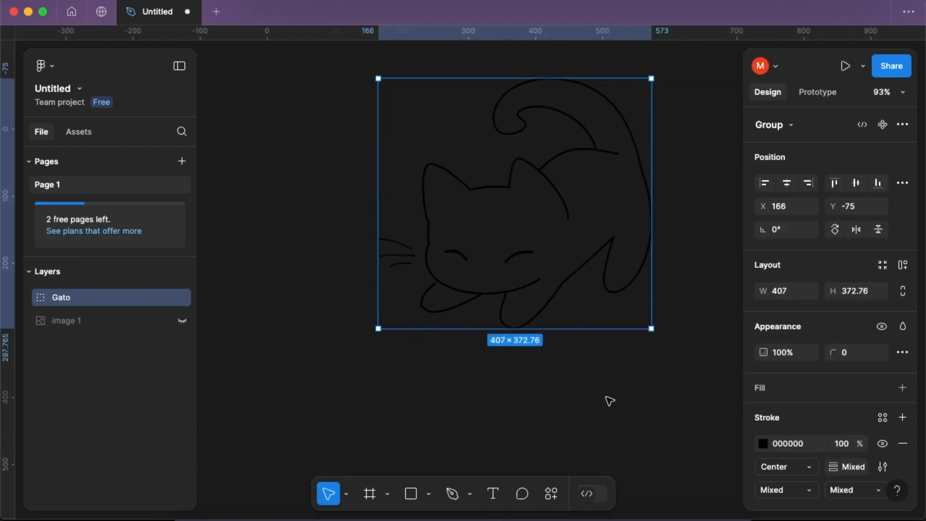
{"action": "scroll", "coordinate": [612, 388], "scroll_direction": "right", "scroll_amount": 2}
{"action": "left_click_drag", "start_coordinate": [625, 339], "coordinate": [691, 417]}
{"action": "key", "text": "super+z"}
{"action": "key", "text": "super+z"}
{"action": "scroll", "coordinate": [455, 395], "scroll_direction": "up", "scroll_amount": 5}
{"action": "left_click", "coordinate": [438, 374]}
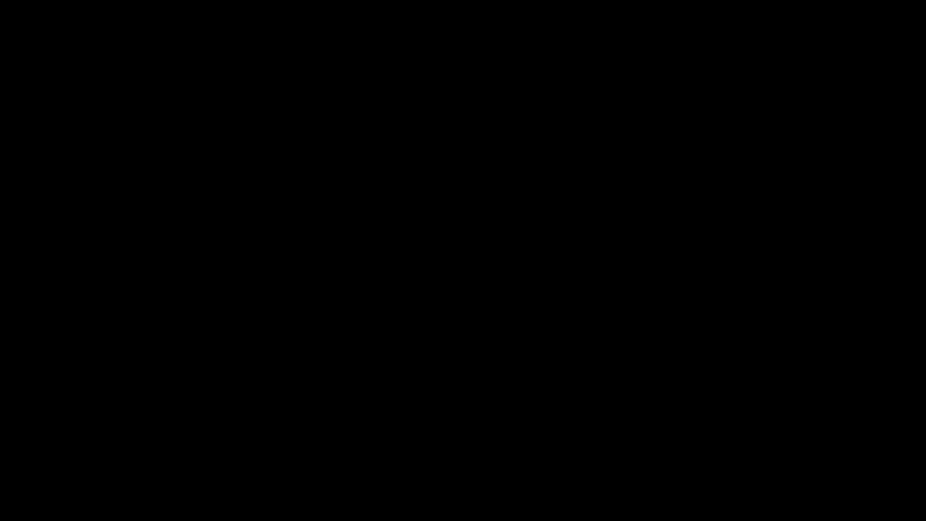